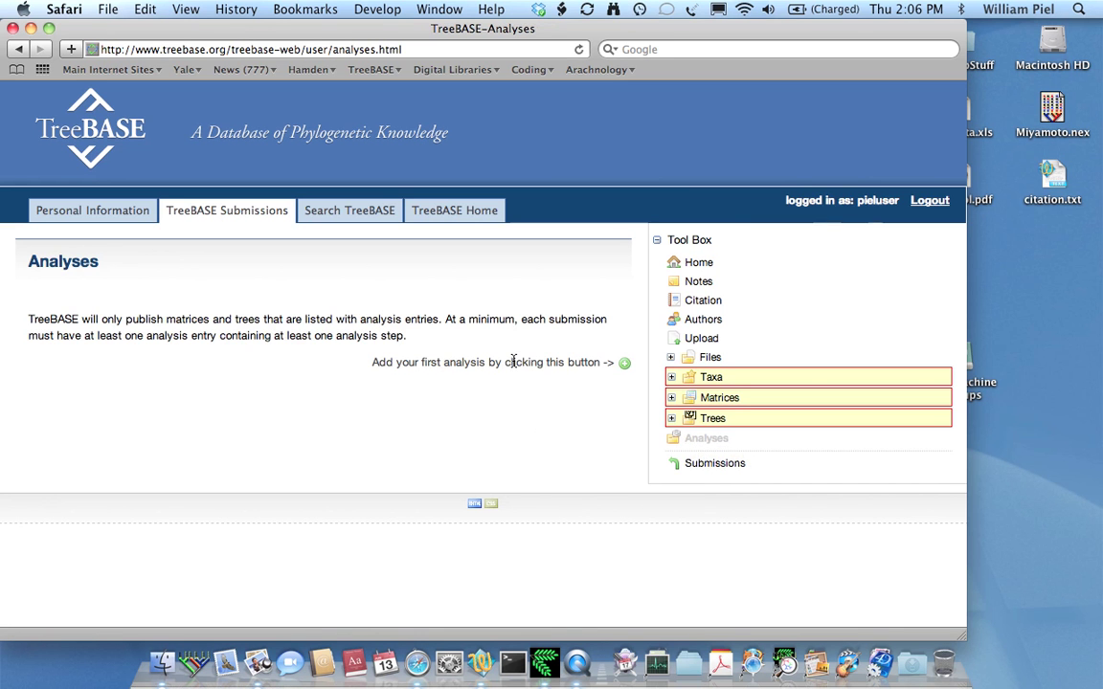
- Add the submission's first analysis, creating an empty Analysis 1
click(624, 367)
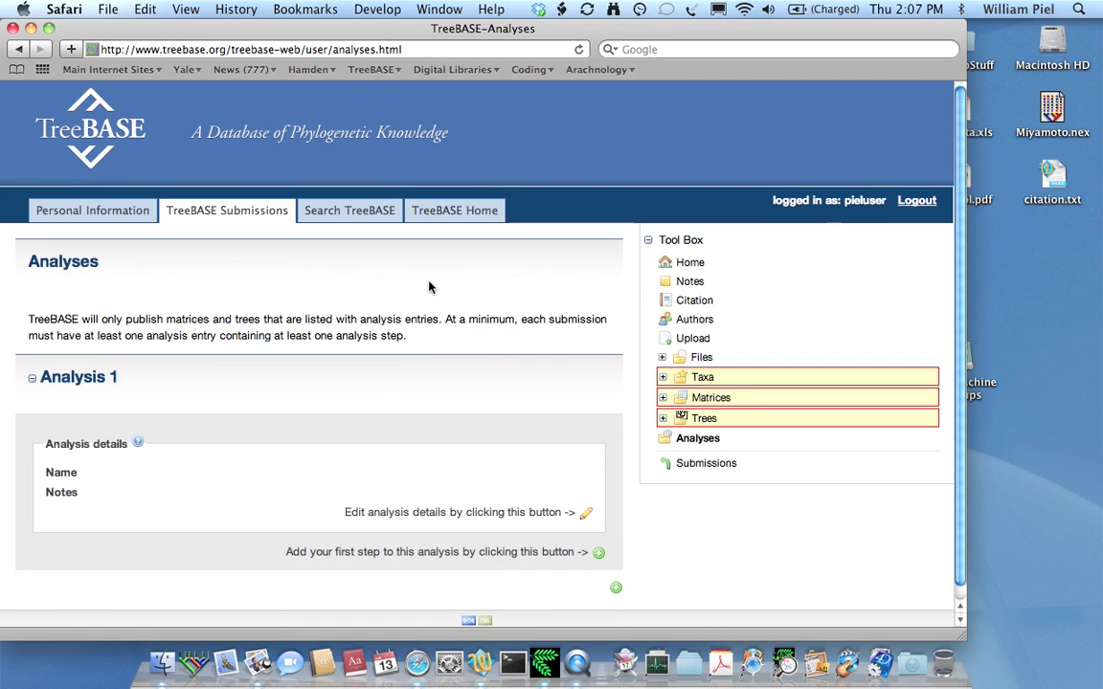
scroll(429, 287, down, 1)
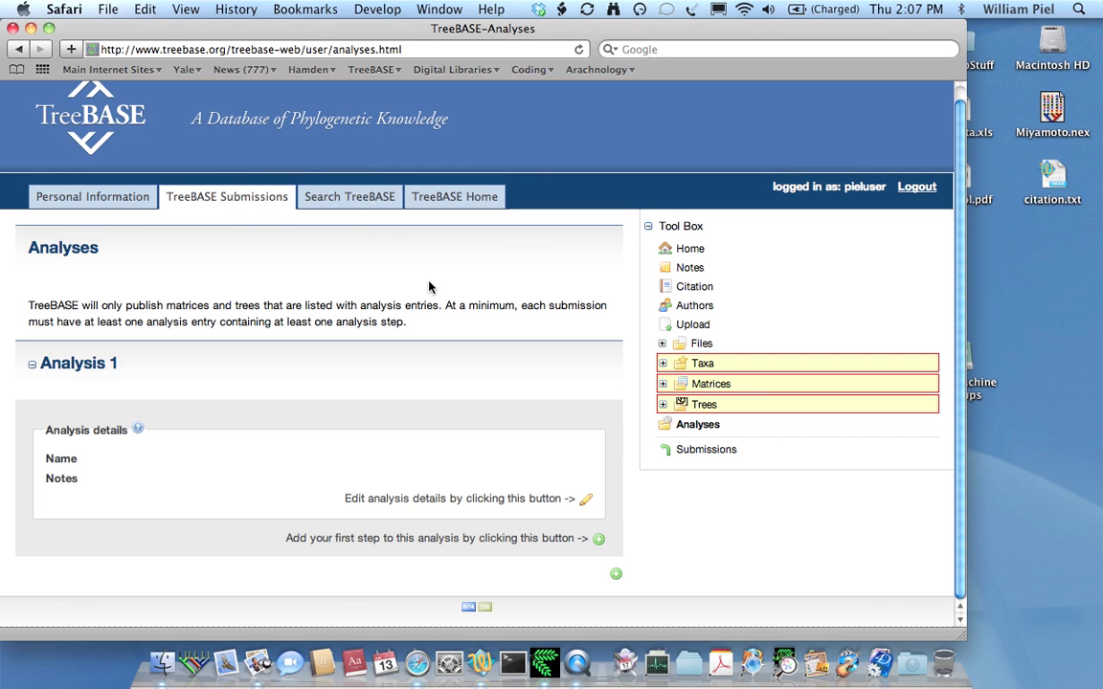
- Add an untitled first step to Analysis 1 and open the analysis name and notes for editing
click(599, 542)
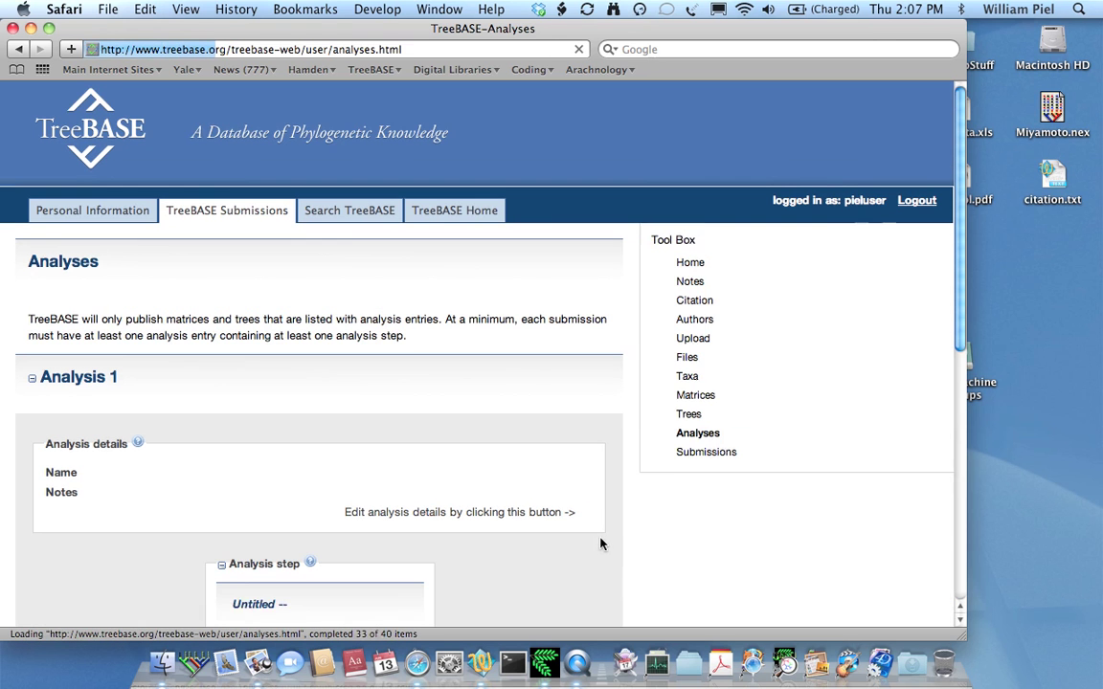
scroll(503, 329, down, 3)
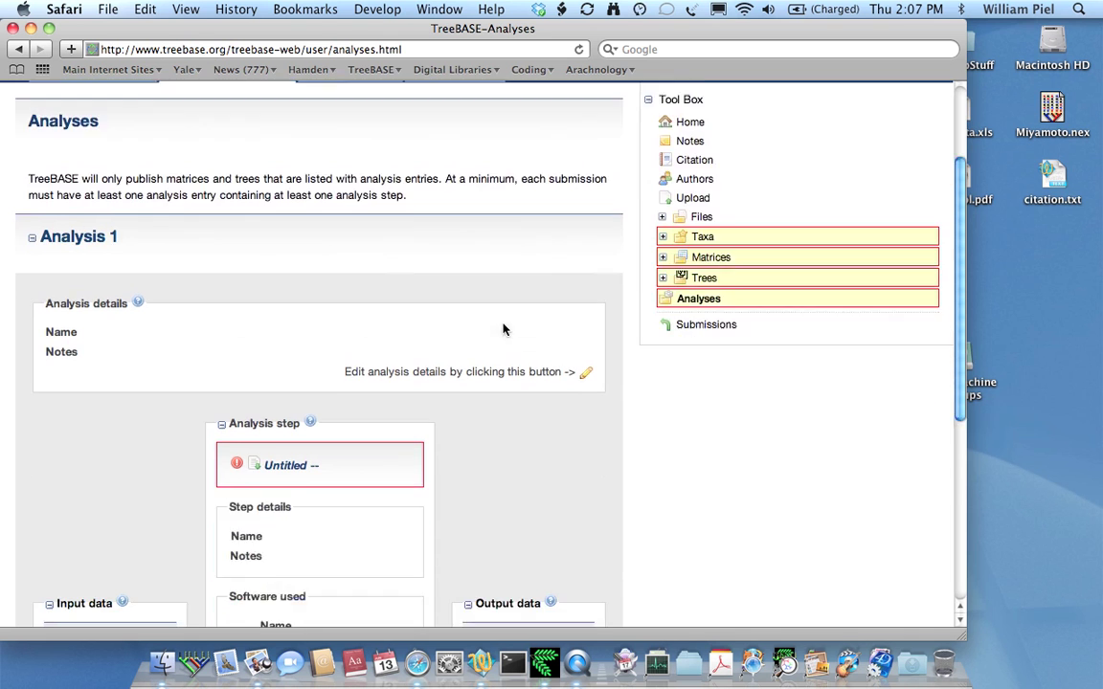
scroll(504, 329, down, 3)
scroll(273, 228, up, 1)
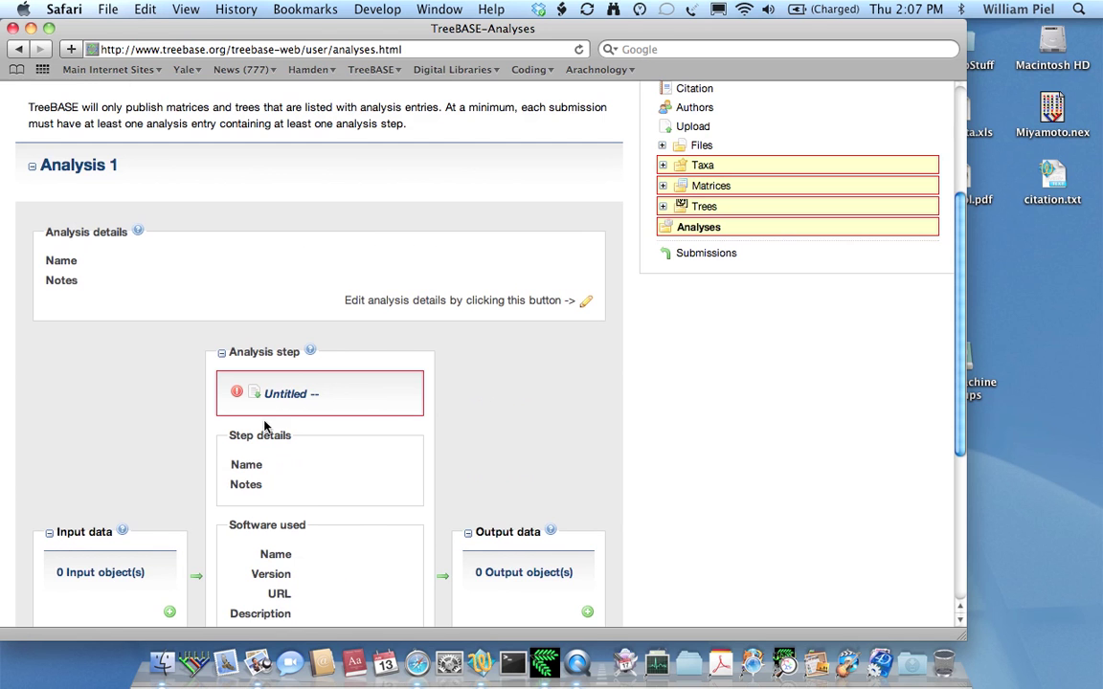
click(585, 302)
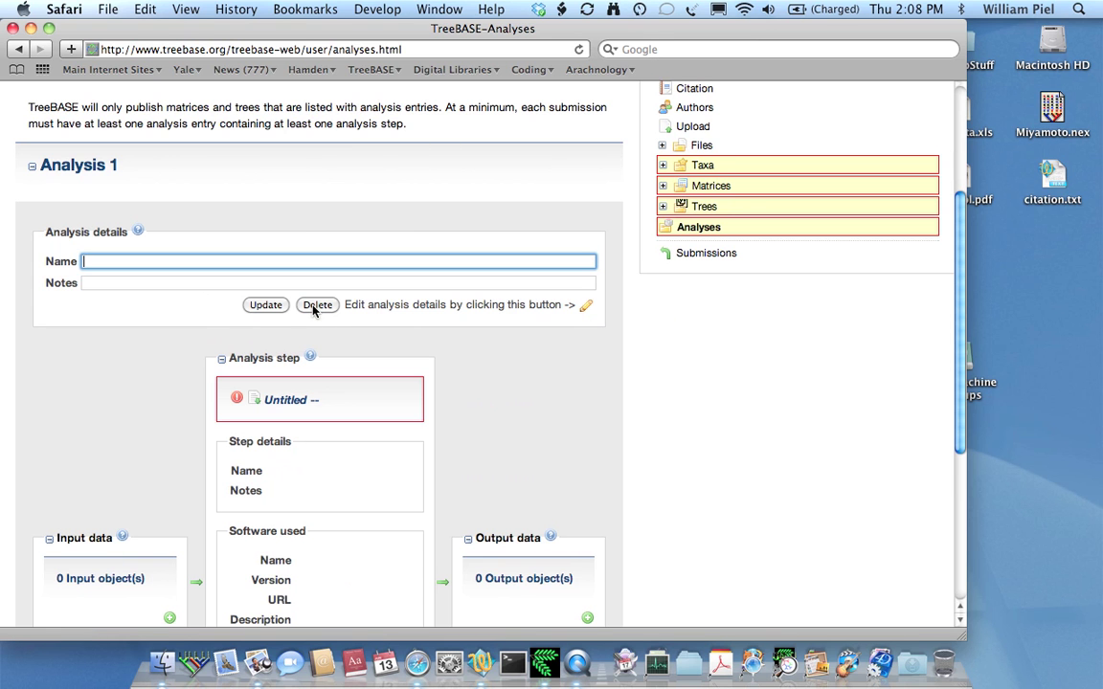
- Copy 'ML solution for eutherian orders' from the Figure 6 caption on page 10 of Syst Biol.pdf
click(257, 670)
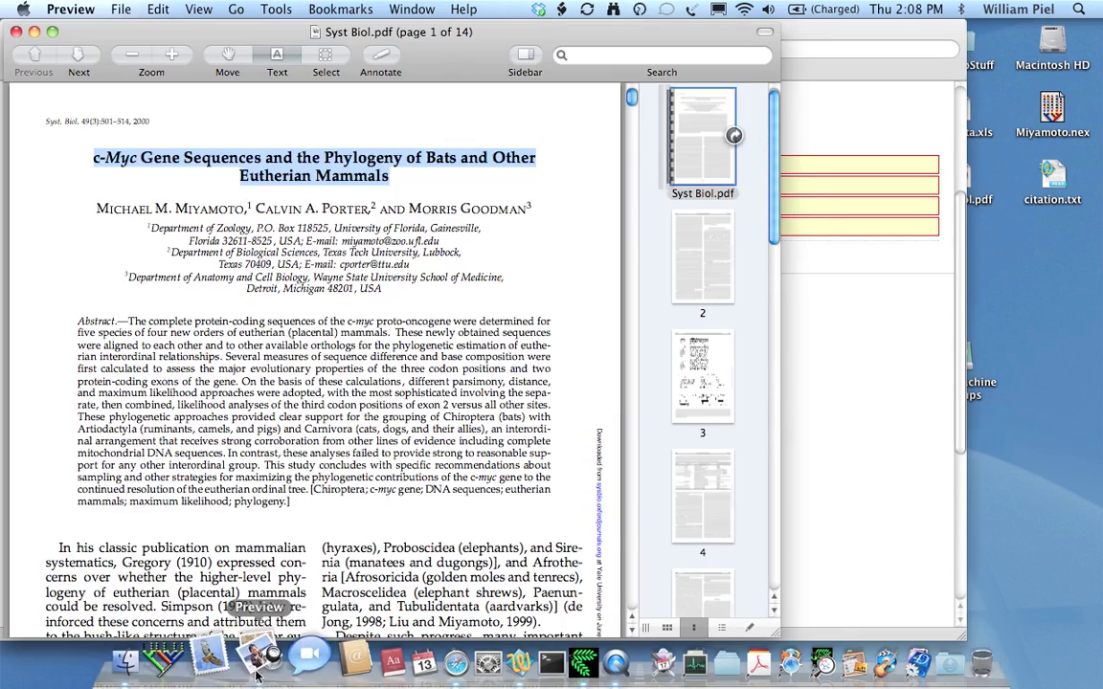
click(307, 281)
scroll(456, 294, down, 15)
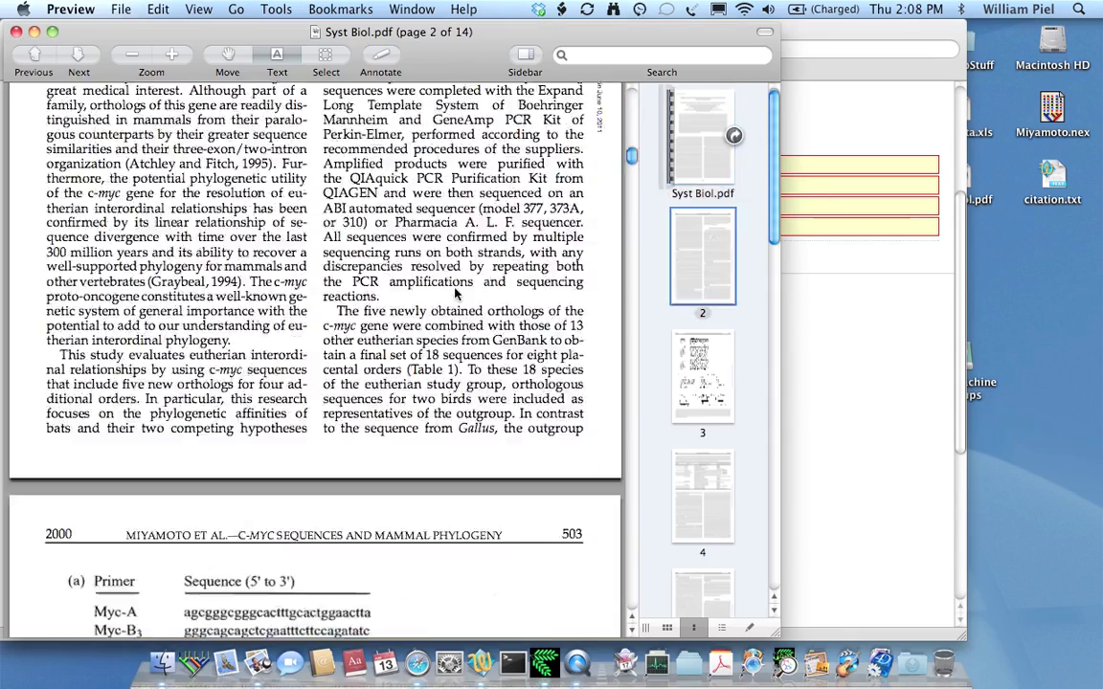
scroll(456, 294, down, 20)
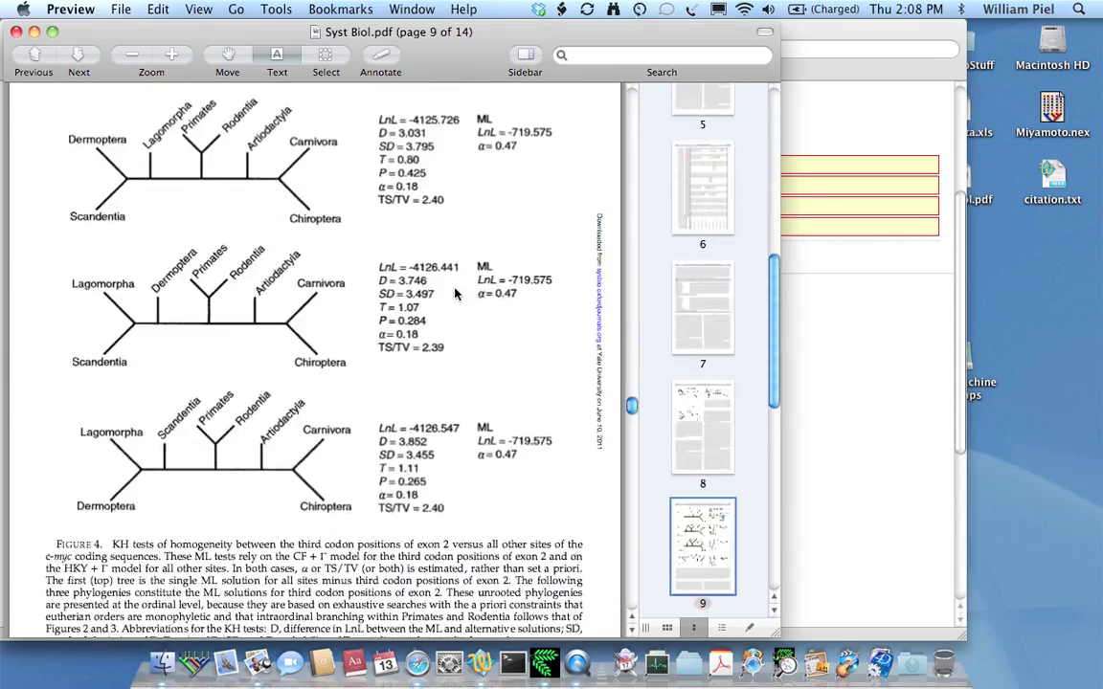
scroll(457, 294, down, 15)
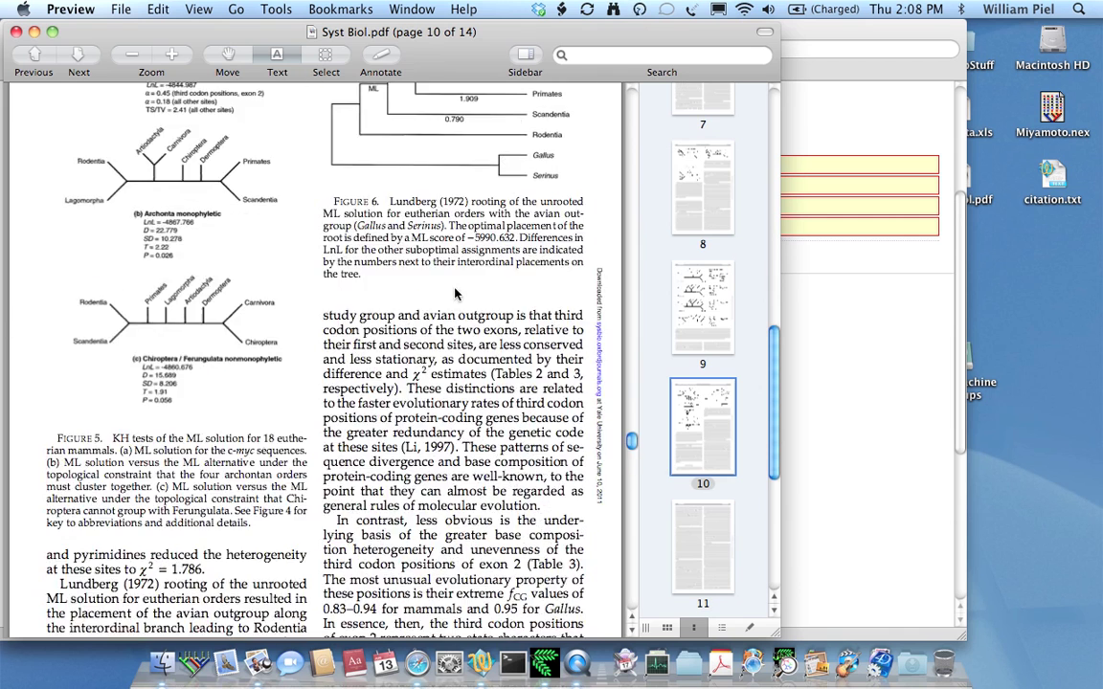
scroll(456, 294, up, 5)
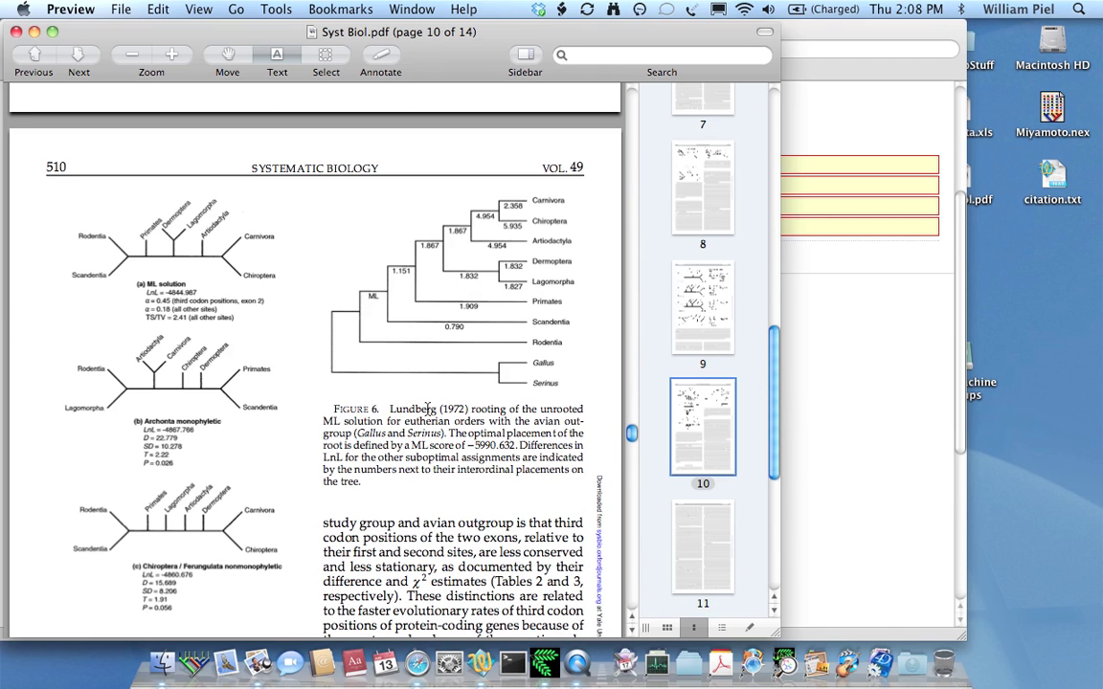
drag(471, 409, 553, 409)
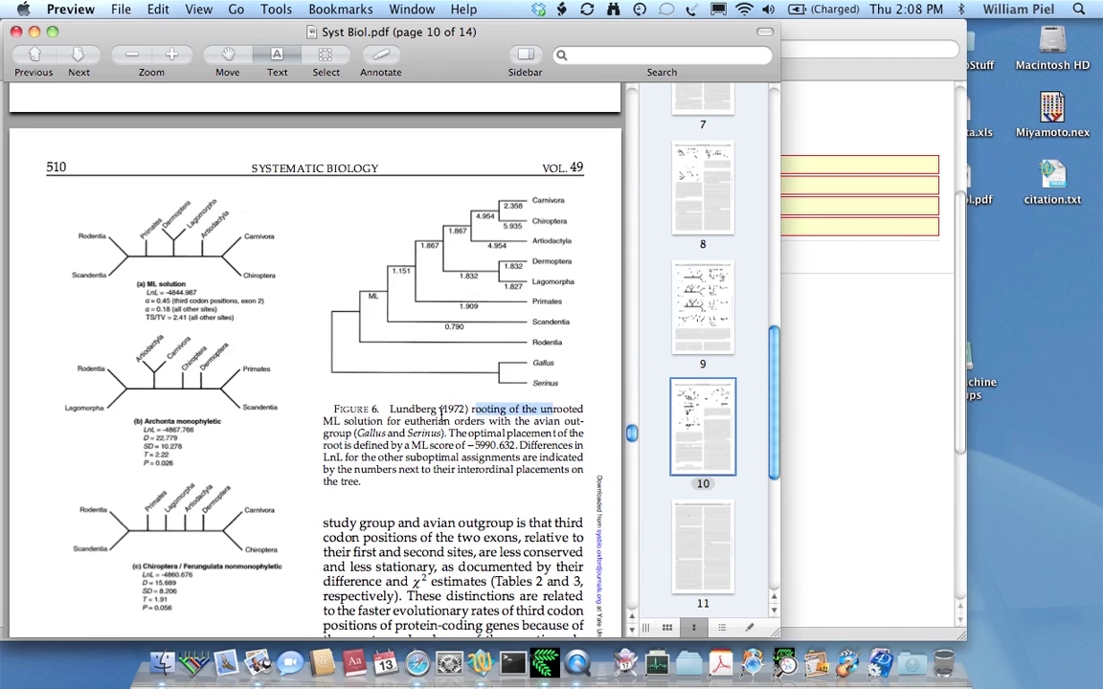
drag(322, 421, 486, 422)
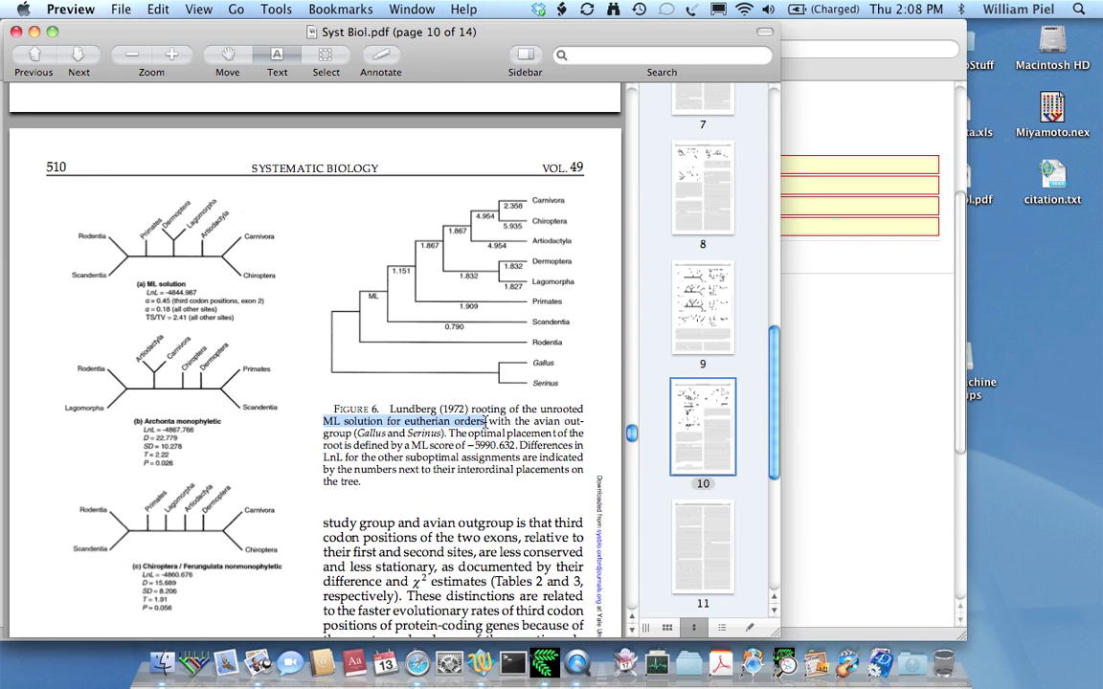
key(super+c)
- Paste 'ML solution for eutherian orders' as Analysis 1's name and save it
click(807, 118)
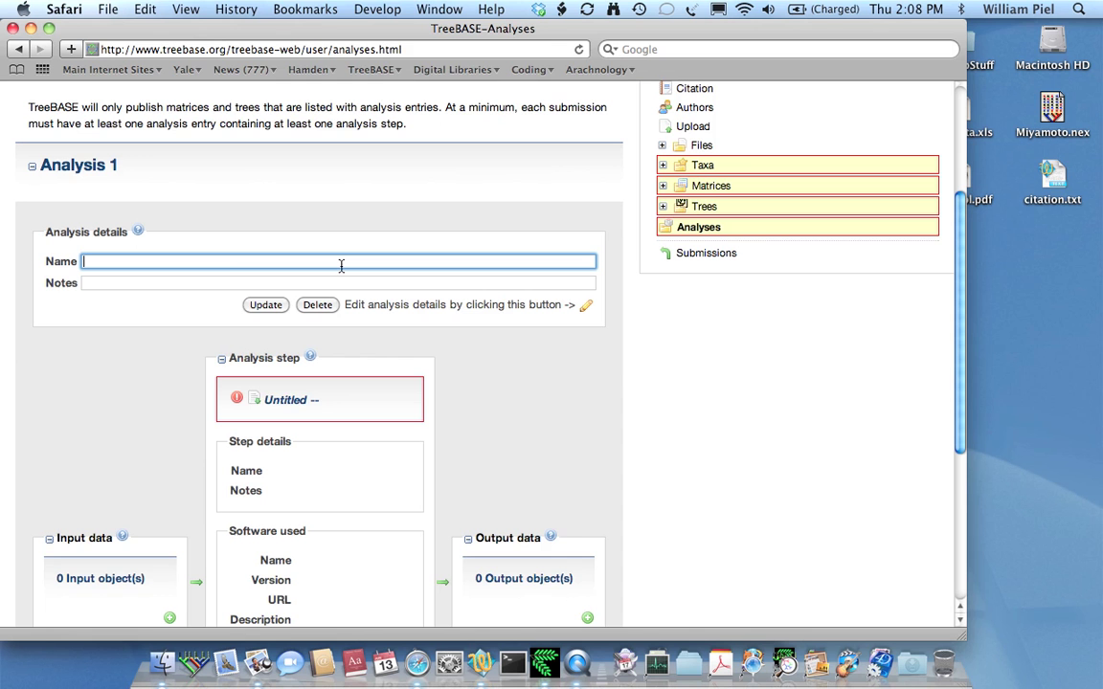
key(super+v)
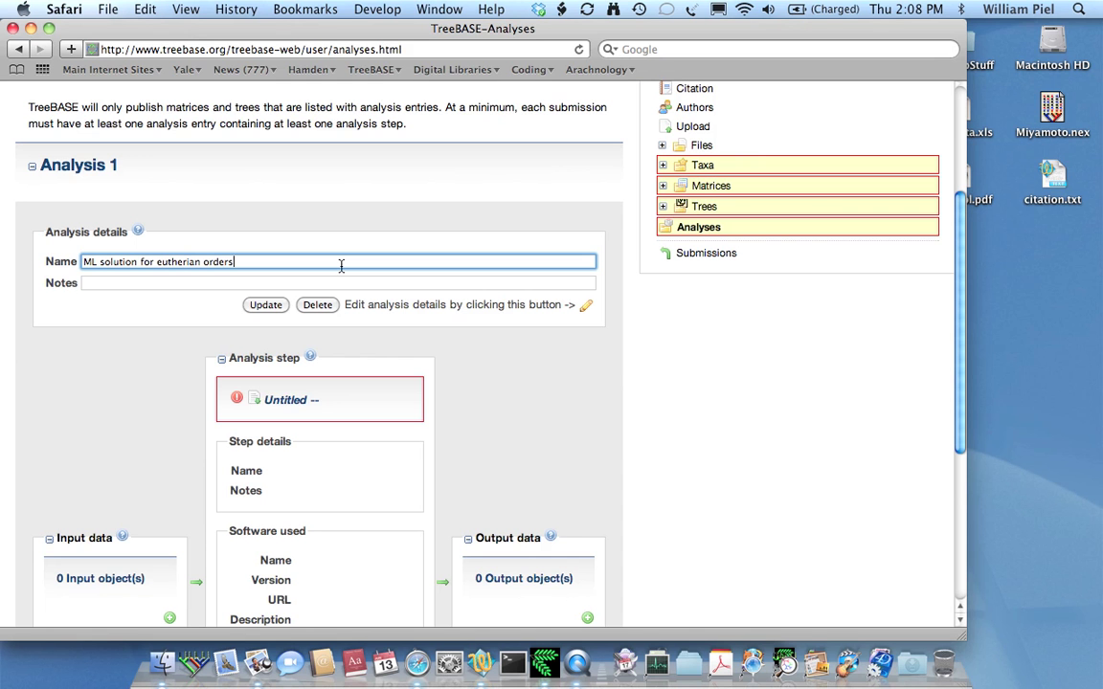
click(258, 305)
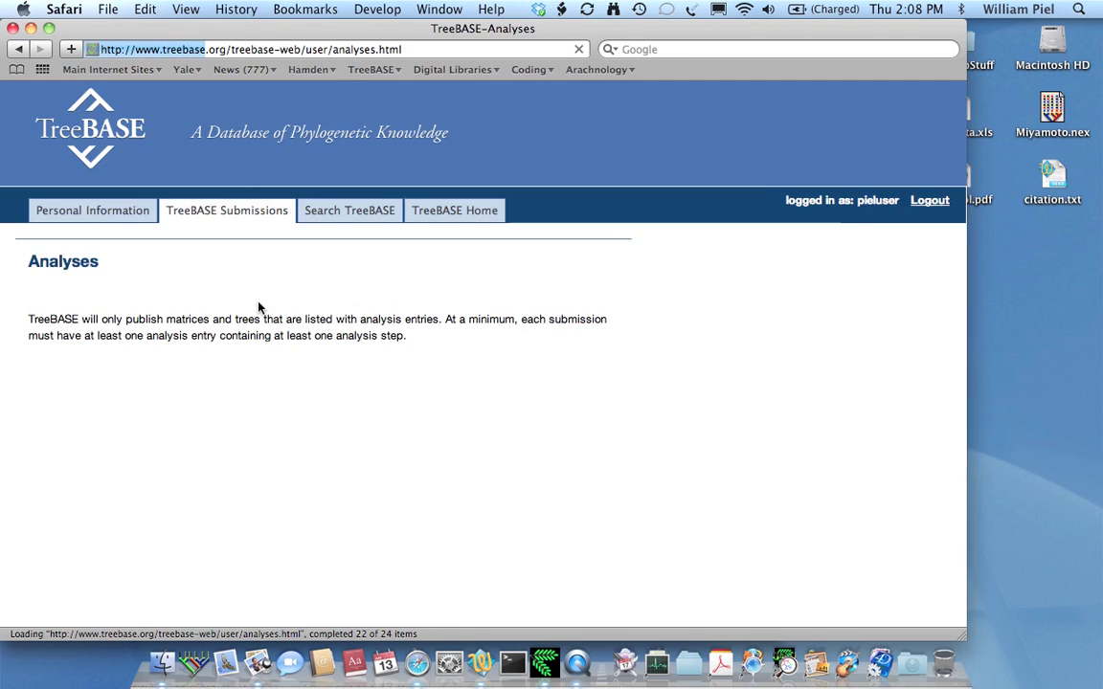
scroll(458, 366, down, 10)
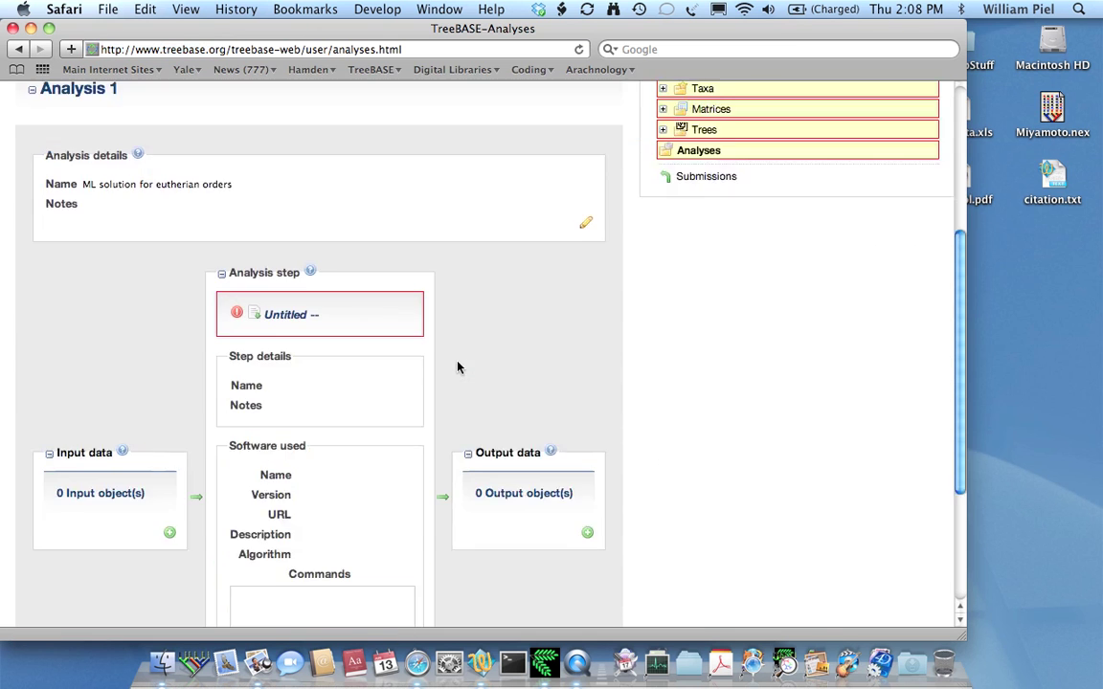
scroll(457, 367, up, 6)
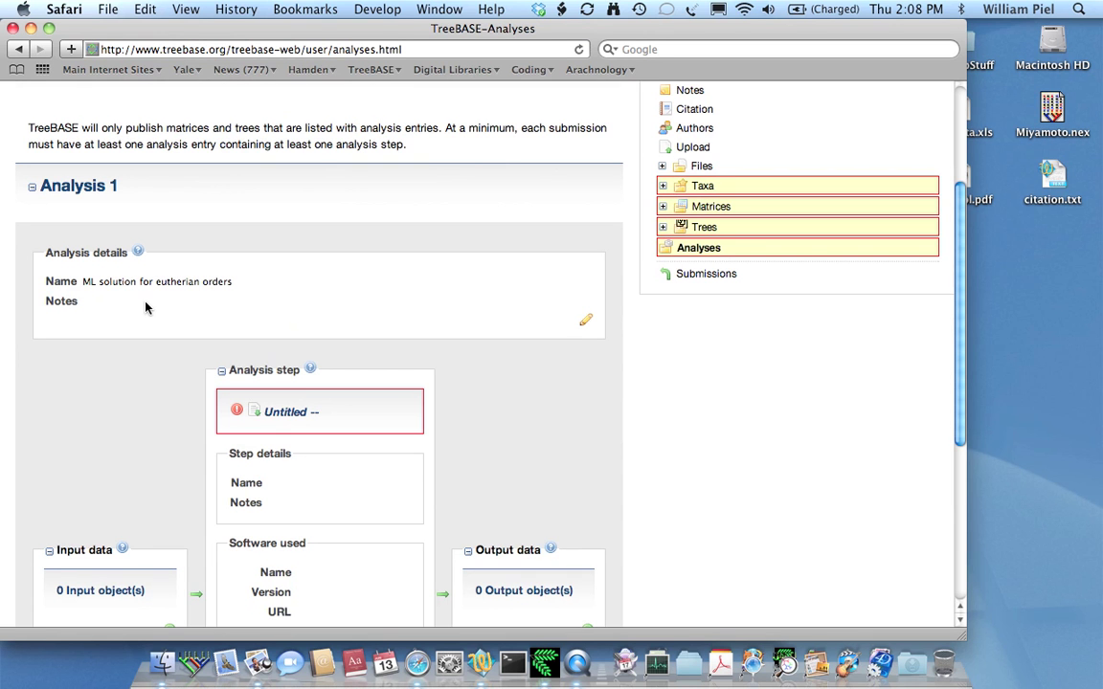
- Name the analysis step 'ML Analysis'
scroll(524, 316, down, 5)
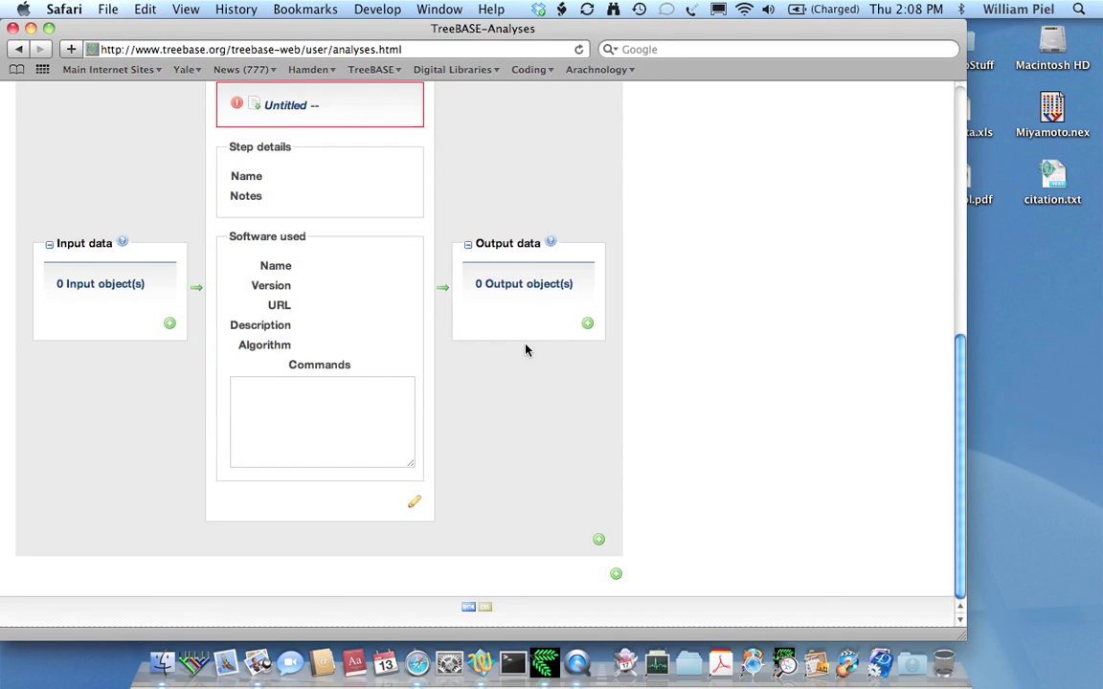
click(413, 504)
scroll(505, 228, up, 2)
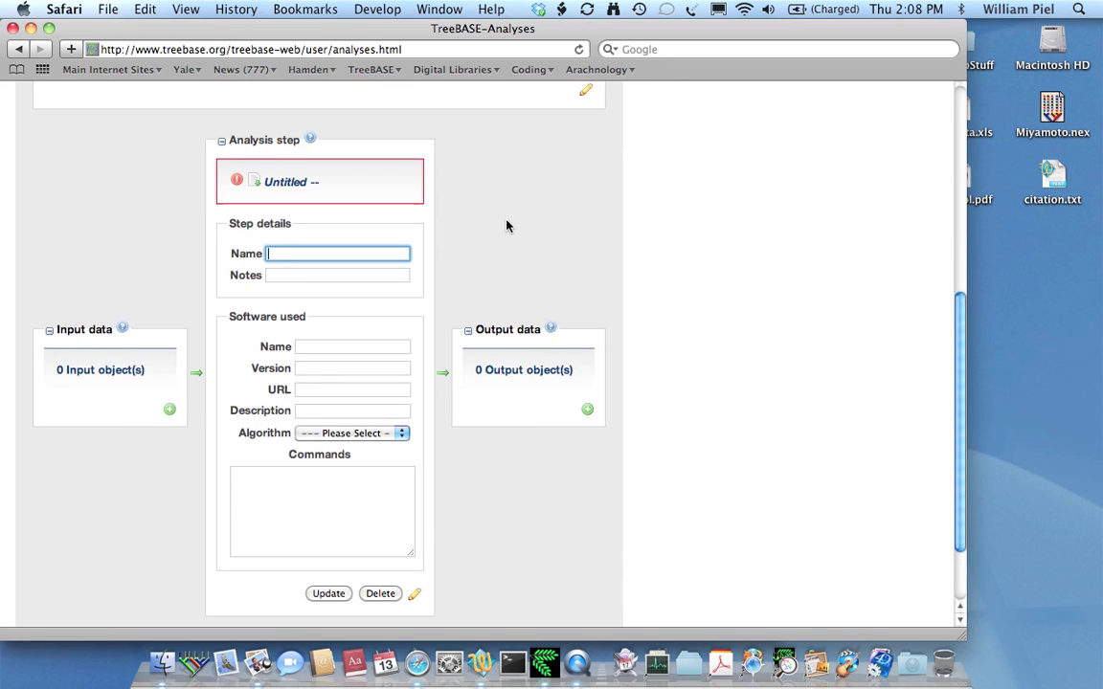
scroll(508, 226, up, 1)
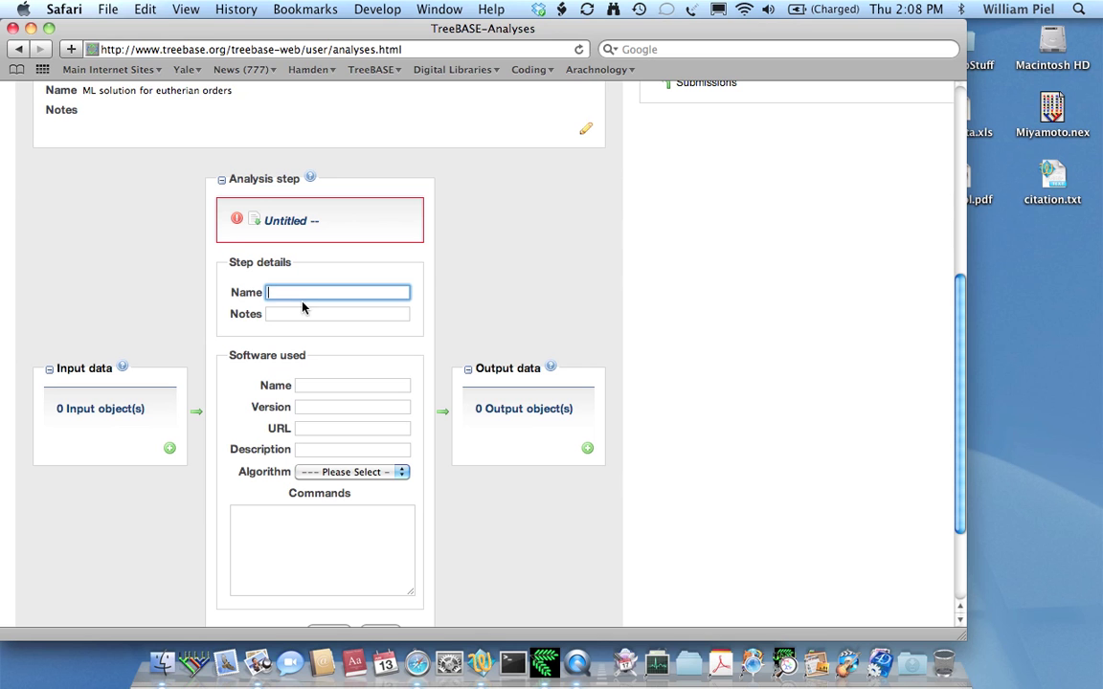
key(cmd+v)
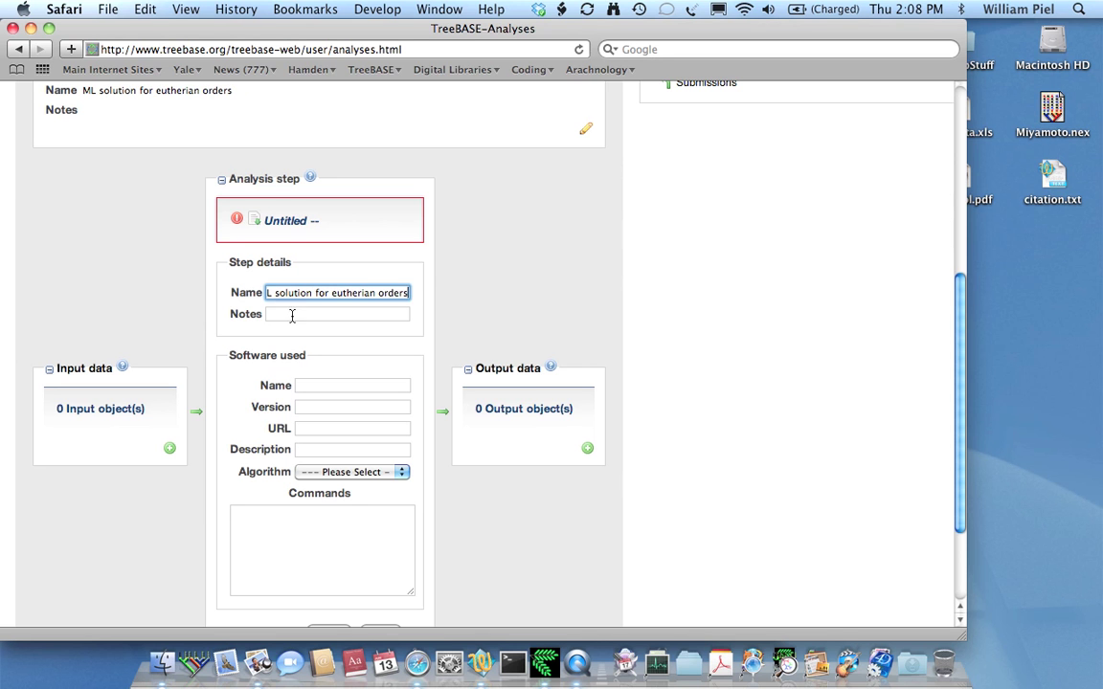
click(289, 327)
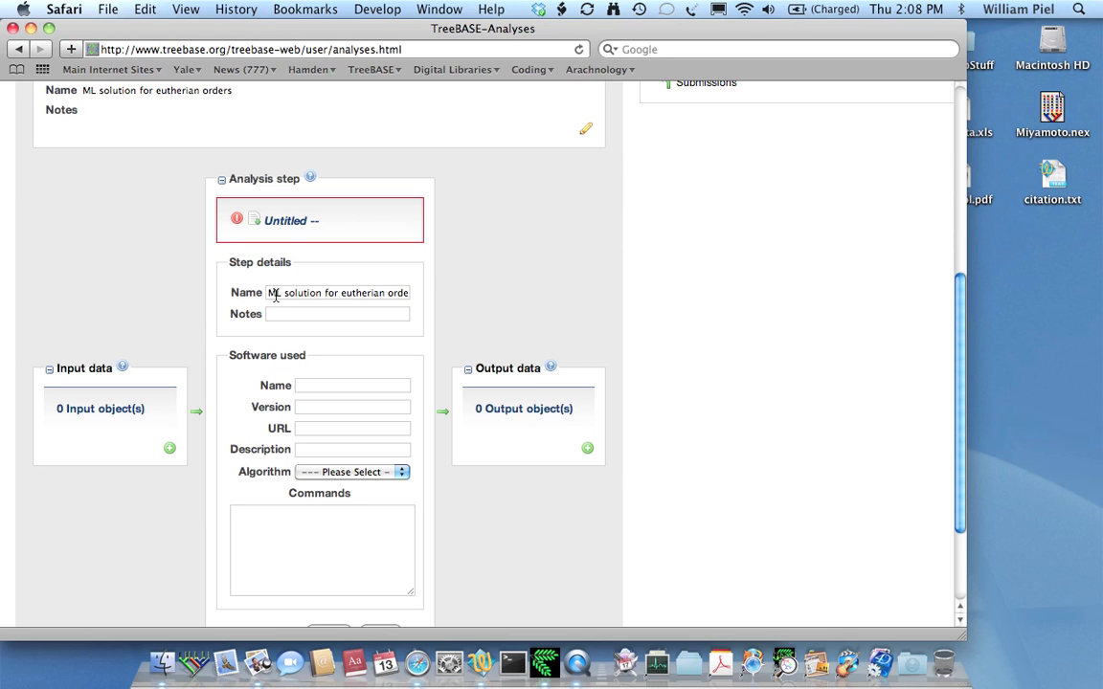
drag(284, 296, 475, 290)
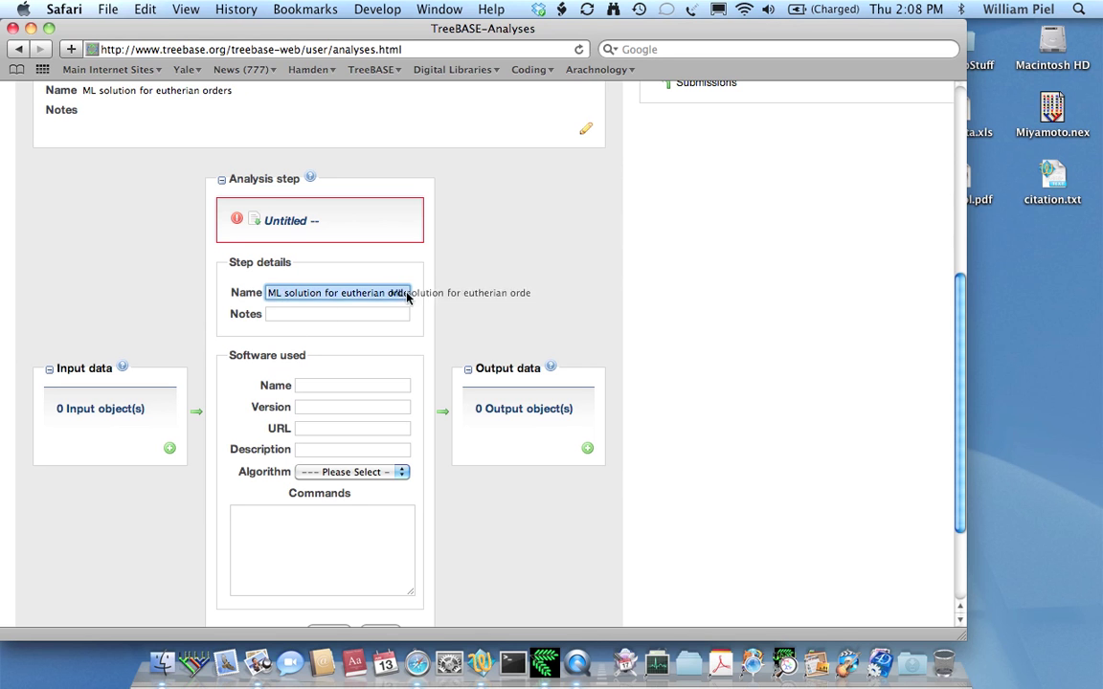
click(282, 296)
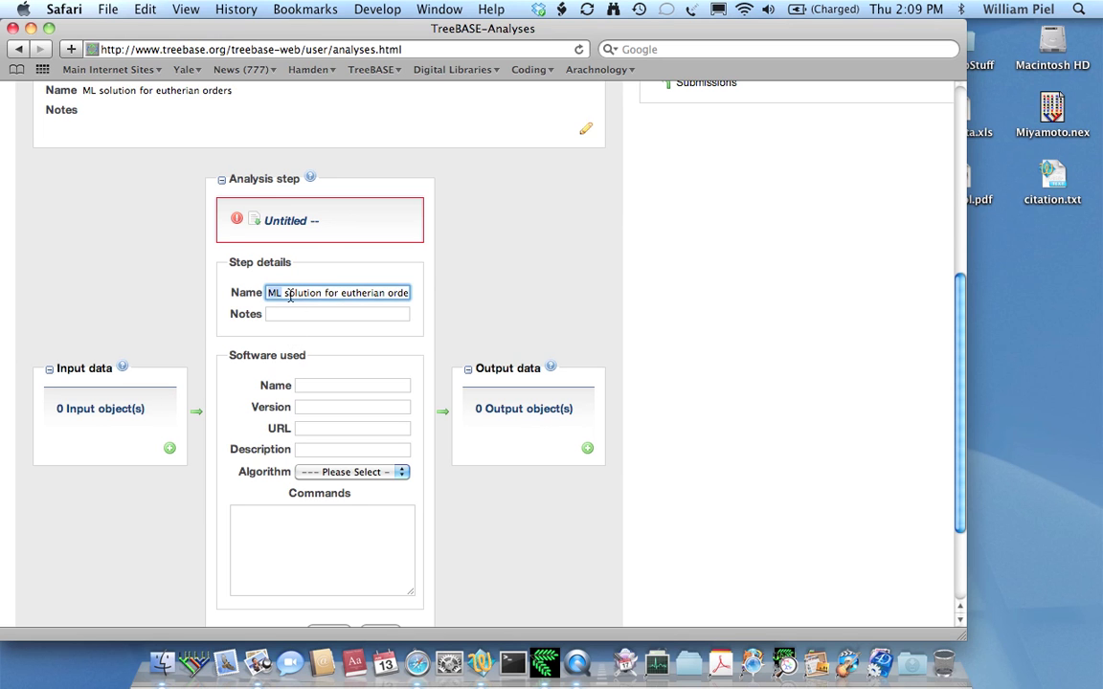
triple_click(289, 292)
text(ML a)
key(BackSpace)
text(A)
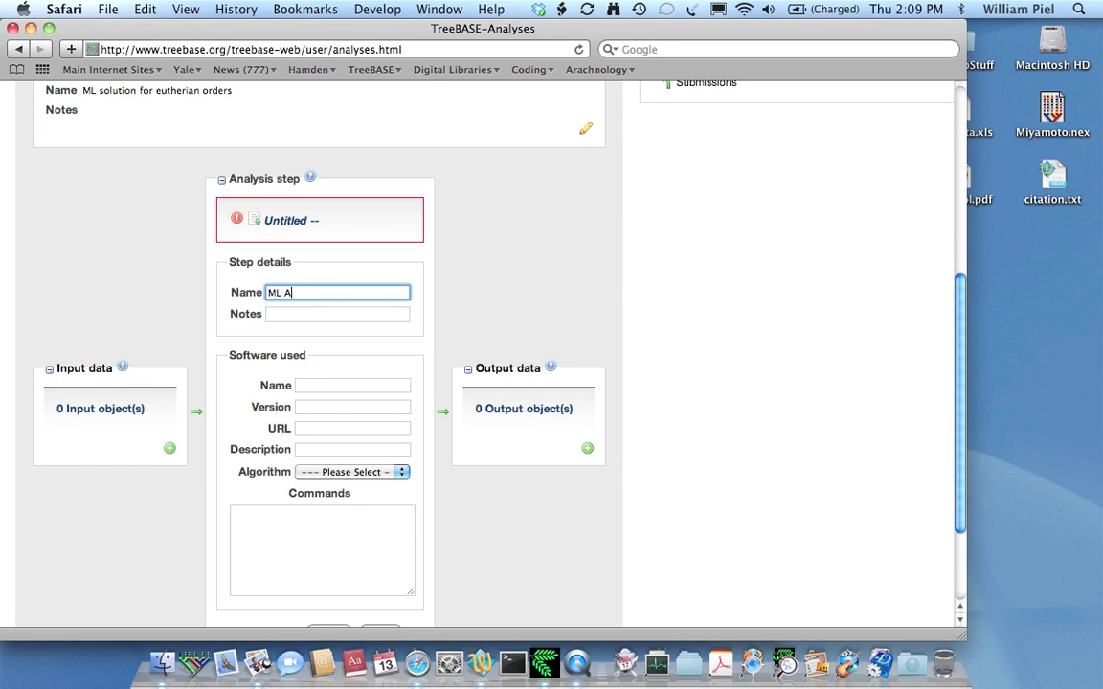
text(nalysis)
key(Down)
key(Down)
key(Down)
key(Return)
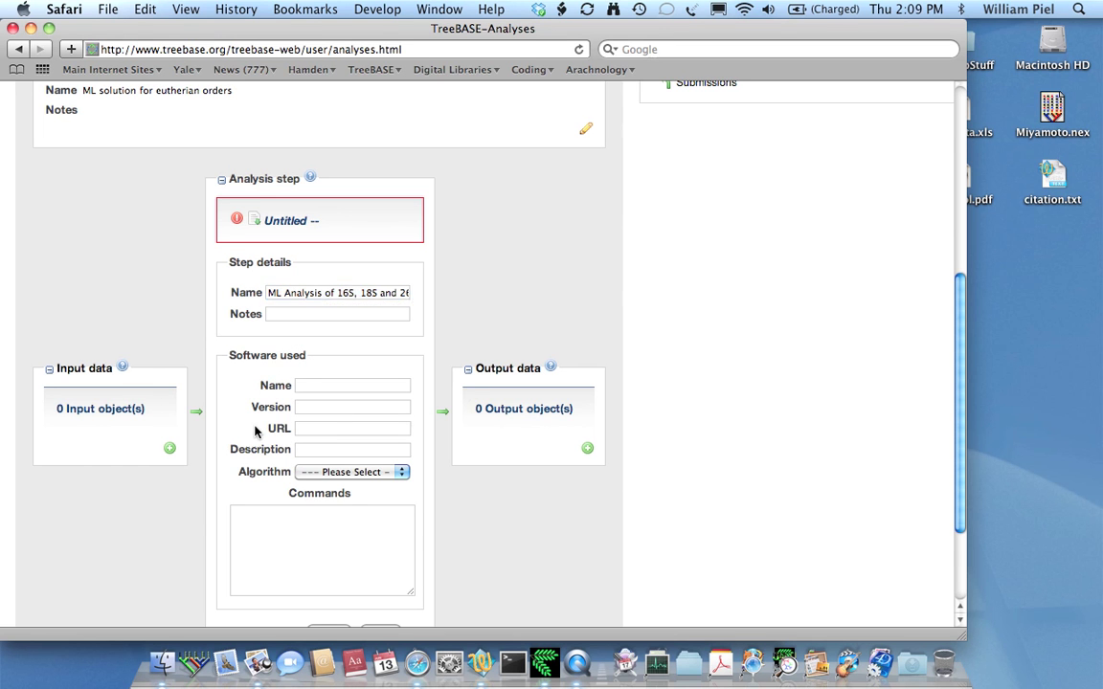
drag(328, 292, 362, 391)
key(BackSpace)
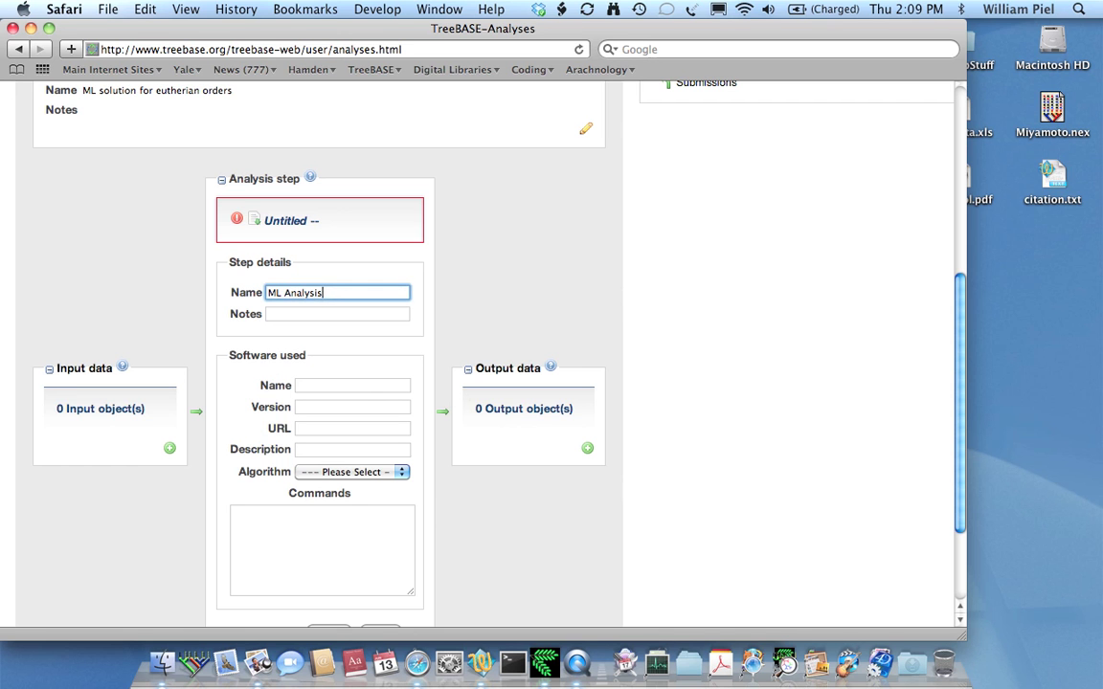
- Set the step's software to PAUP and its algorithm to maximum likelihood
click(364, 392)
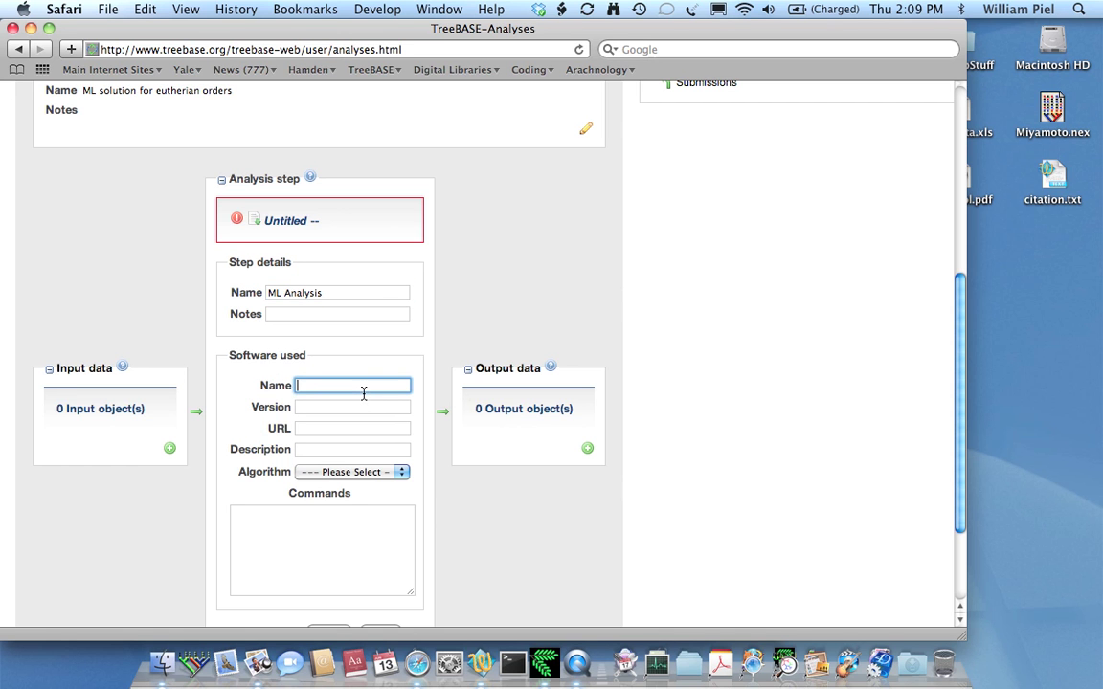
text(PAUP)
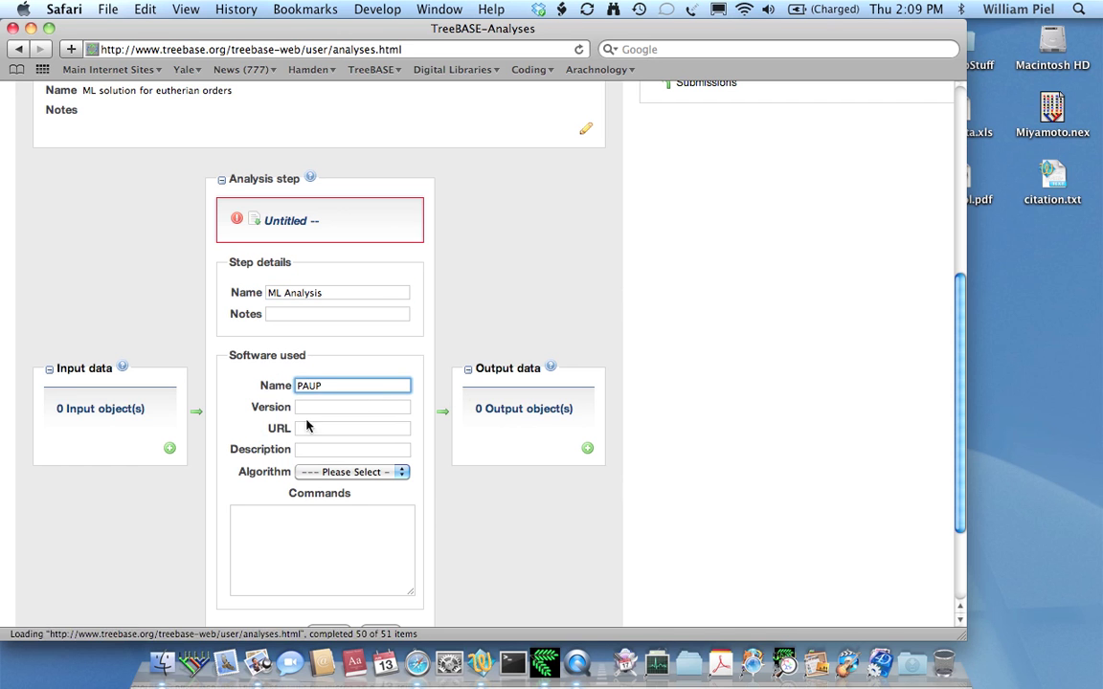
click(285, 428)
click(321, 472)
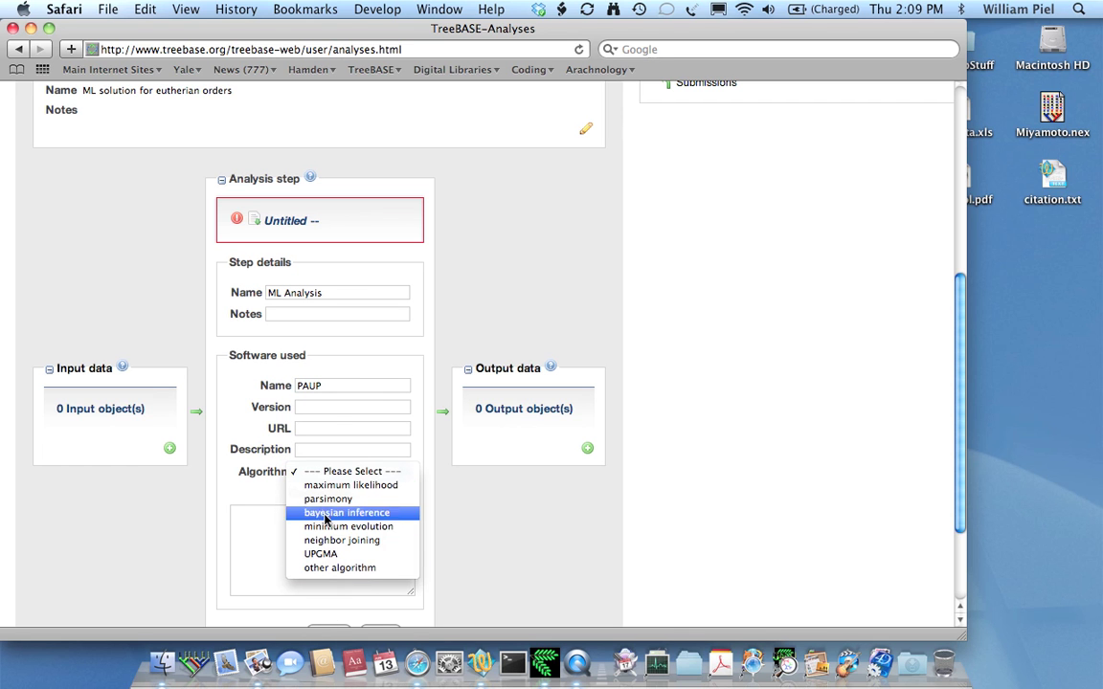
click(308, 490)
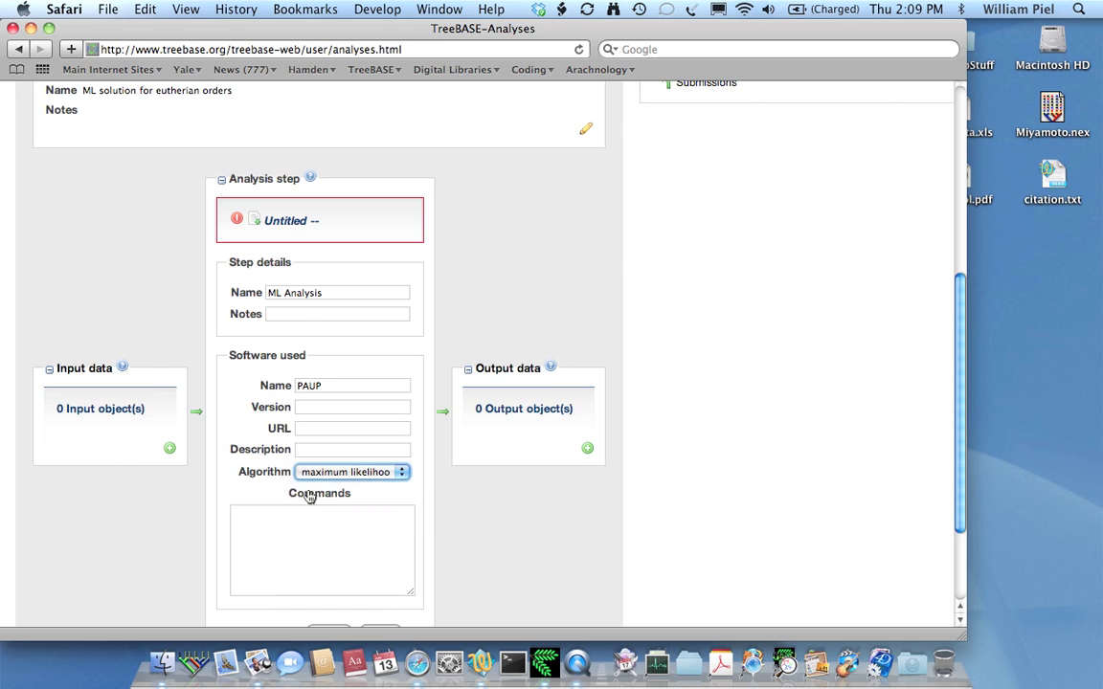
scroll(792, 476, down, 3)
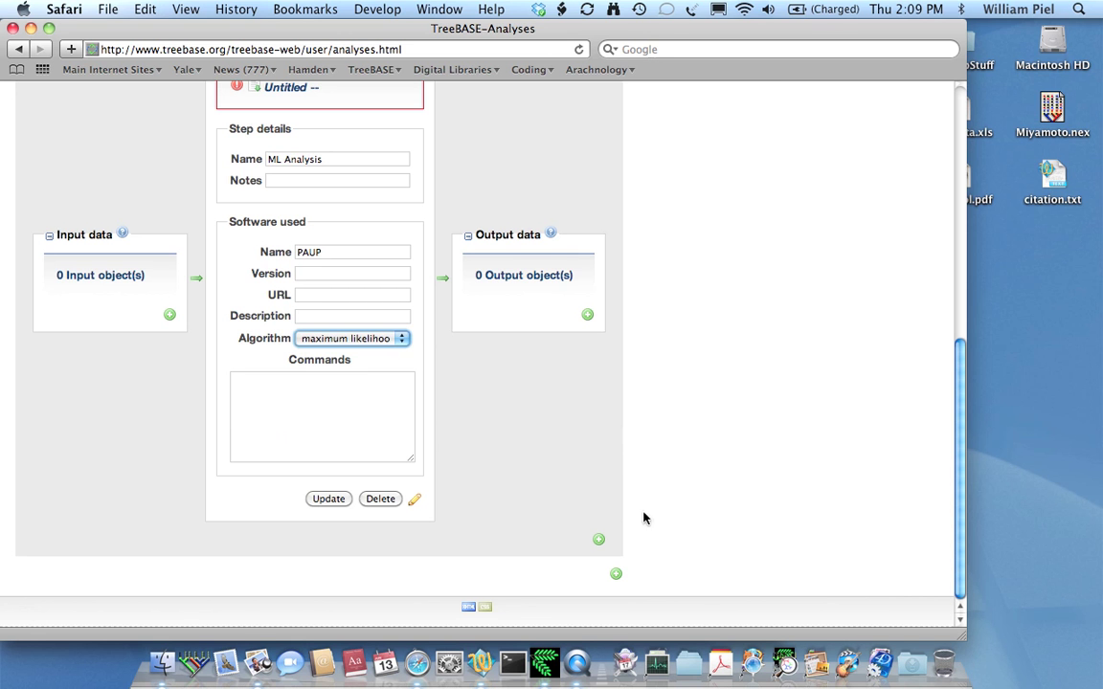
- Copy the BEGIN PAUP … END; block from citation.txt into the step's Commands box
click(479, 654)
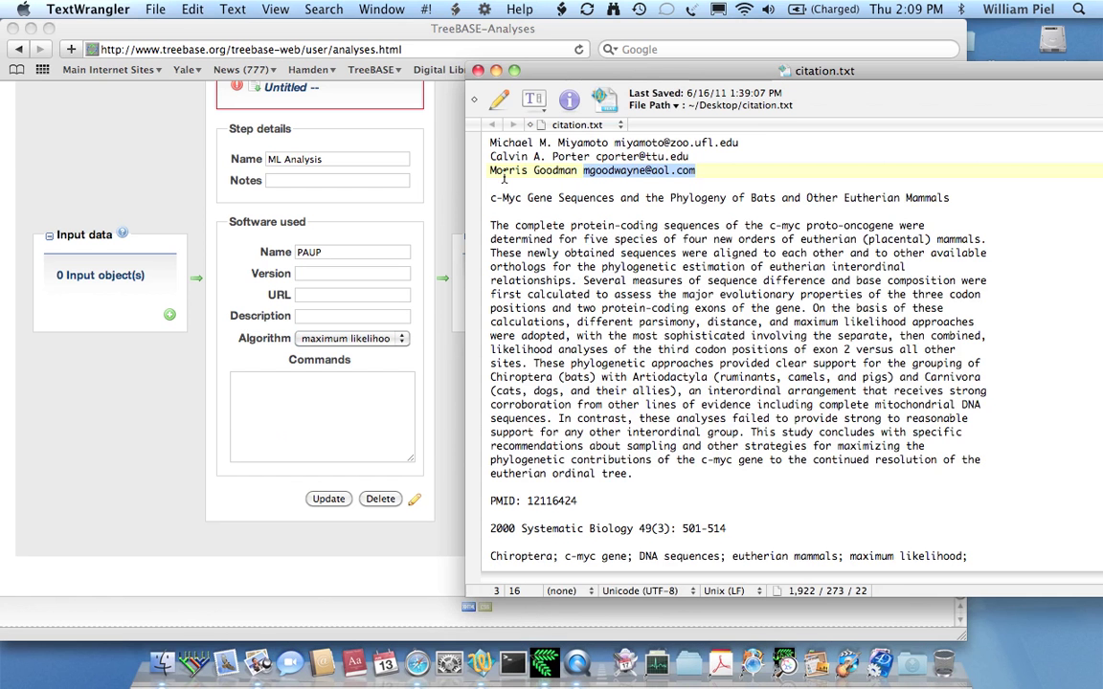
scroll(538, 313, down, 4)
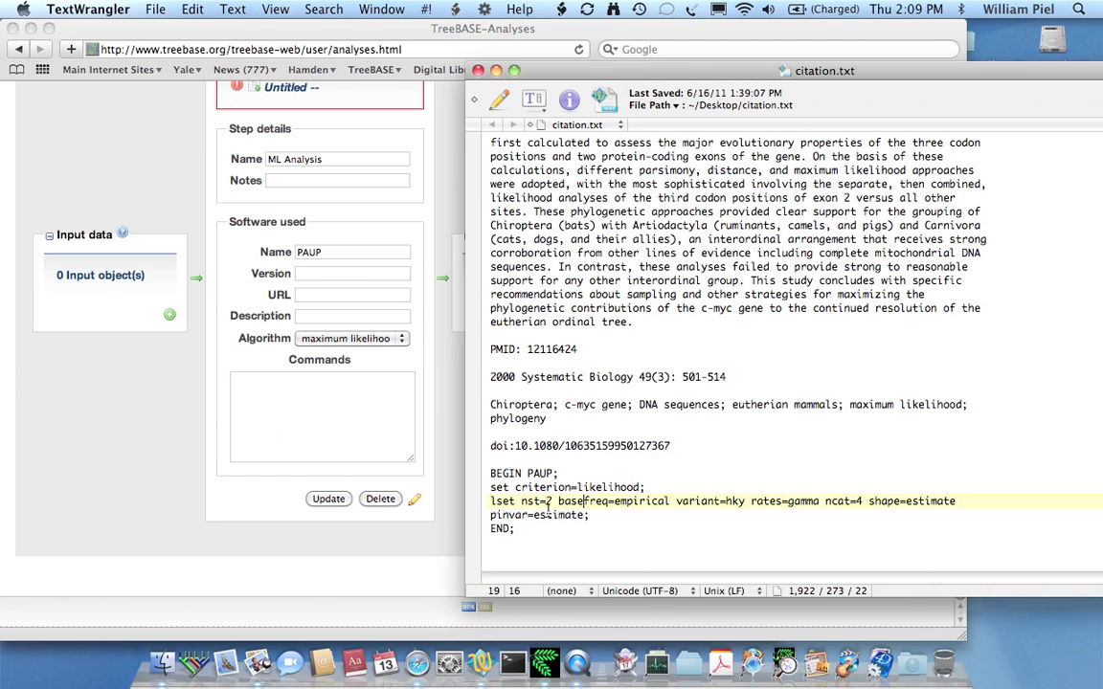
drag(515, 529, 431, 474)
key(super+c)
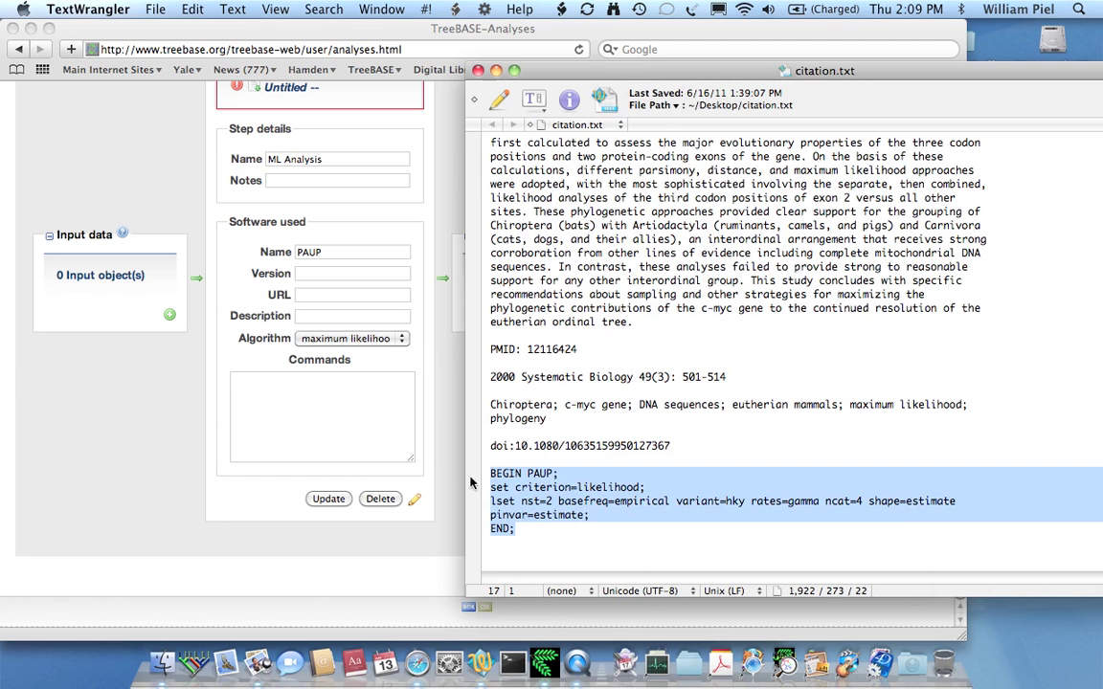
click(559, 487)
click(489, 501)
drag(488, 500, 515, 502)
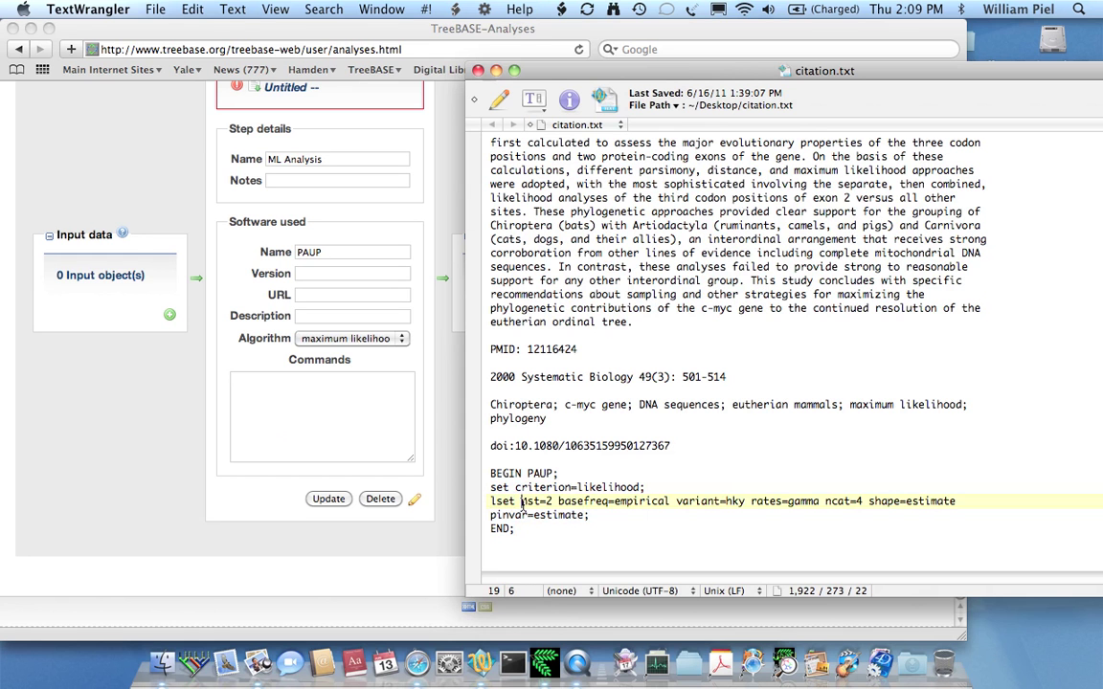
drag(522, 501, 984, 505)
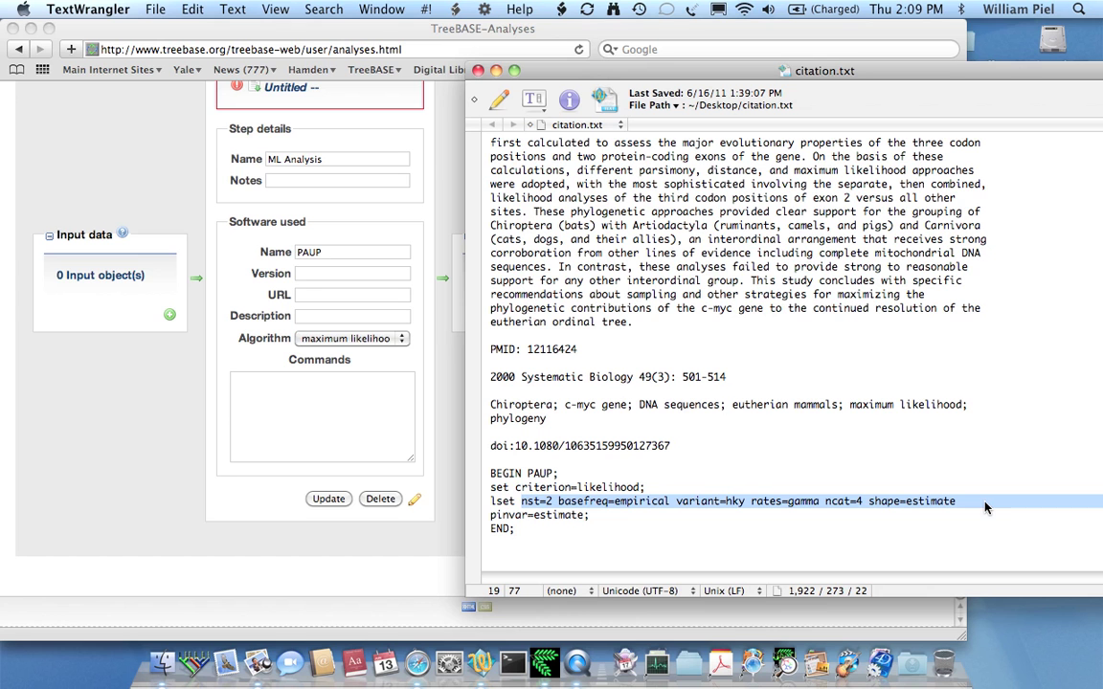
drag(517, 529, 466, 471)
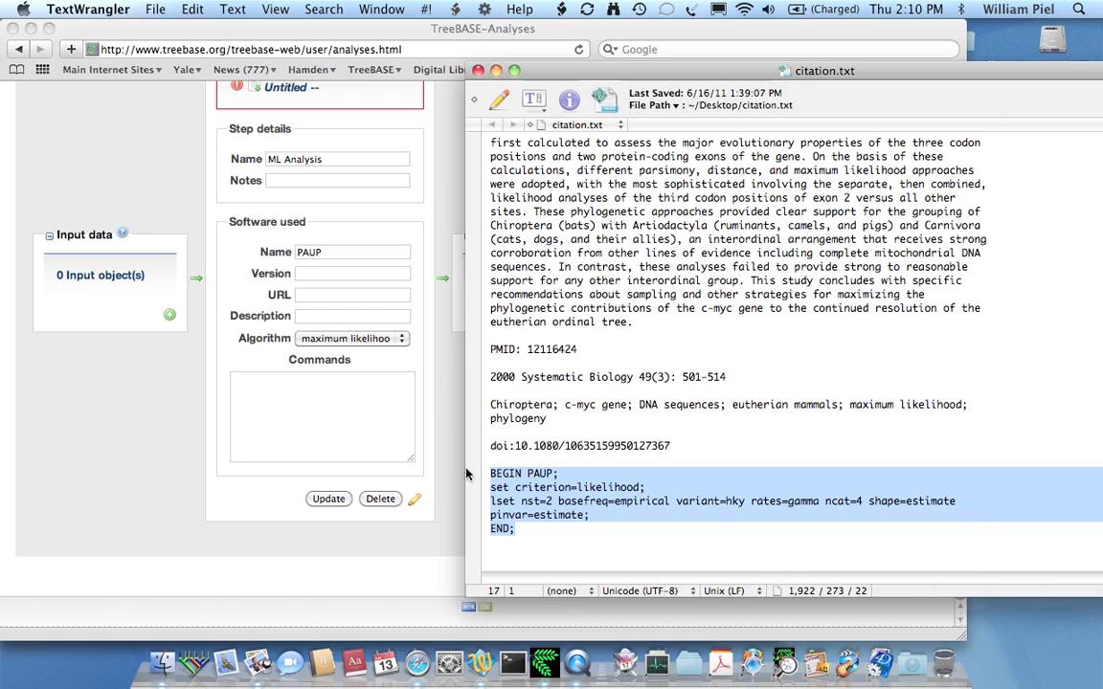
click(319, 423)
click(319, 423)
key(super+v)
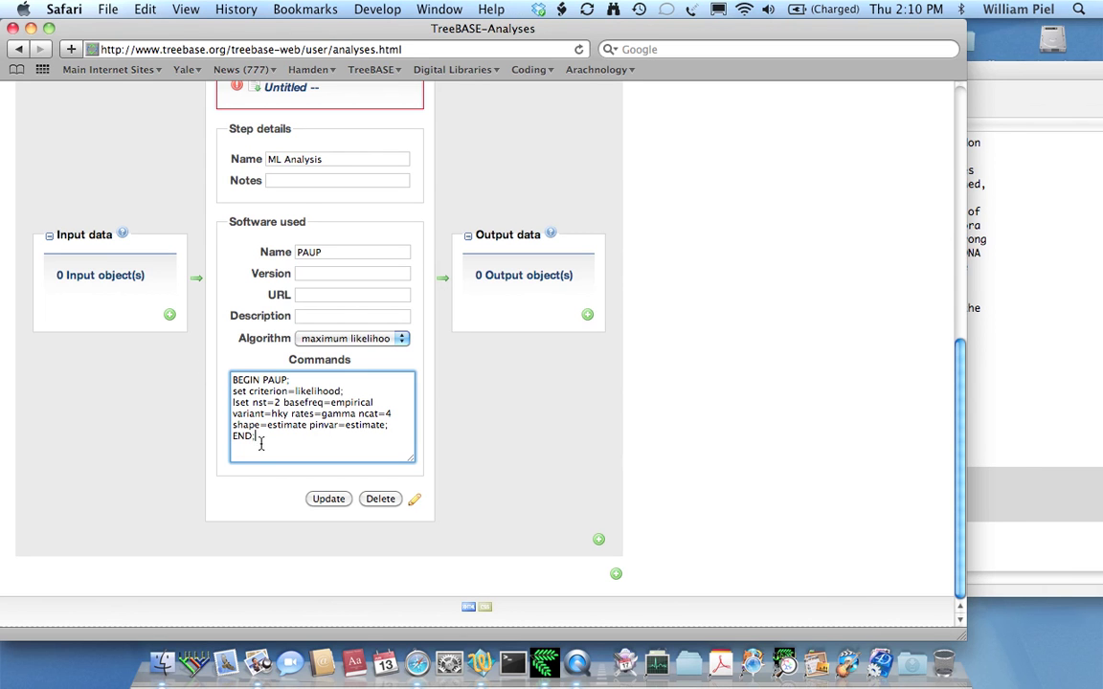
- Clear the pasted commands, save the step, and add the Eutherian c-Myc sequences matrix as input
drag(260, 444, 192, 354)
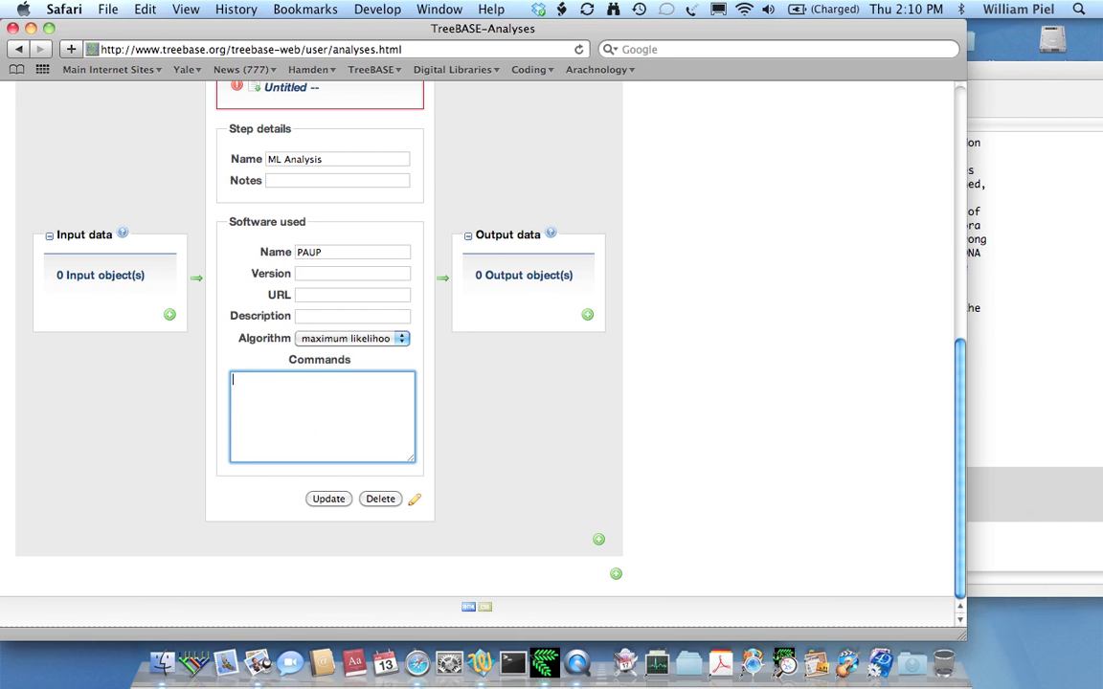
click(324, 498)
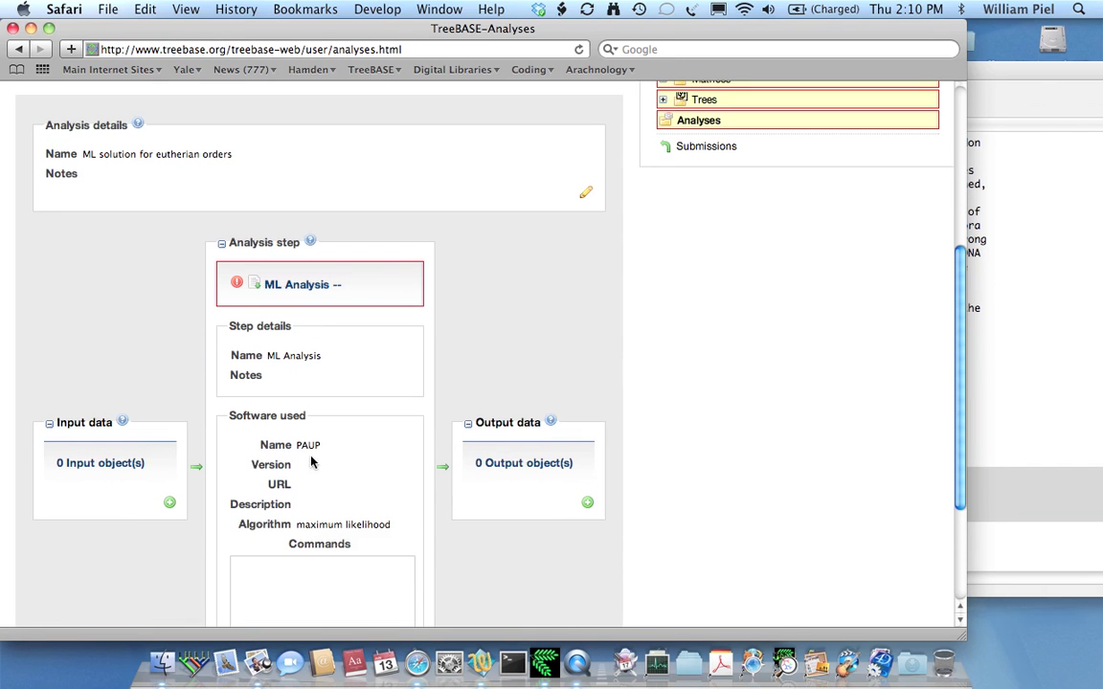
click(170, 505)
click(146, 501)
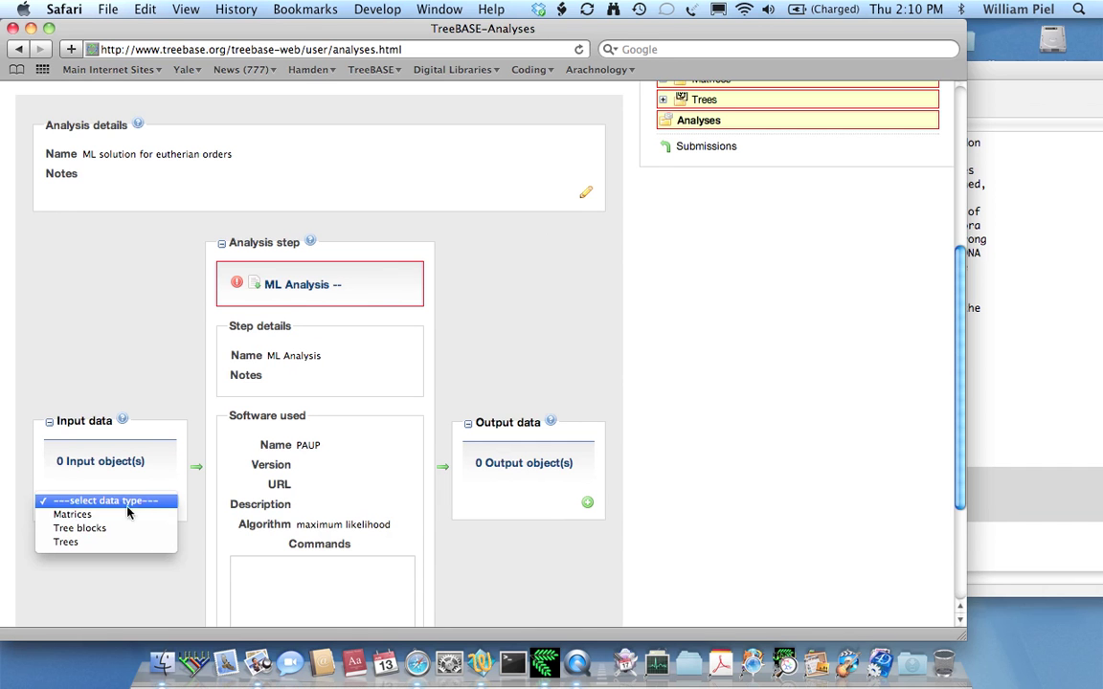
click(125, 516)
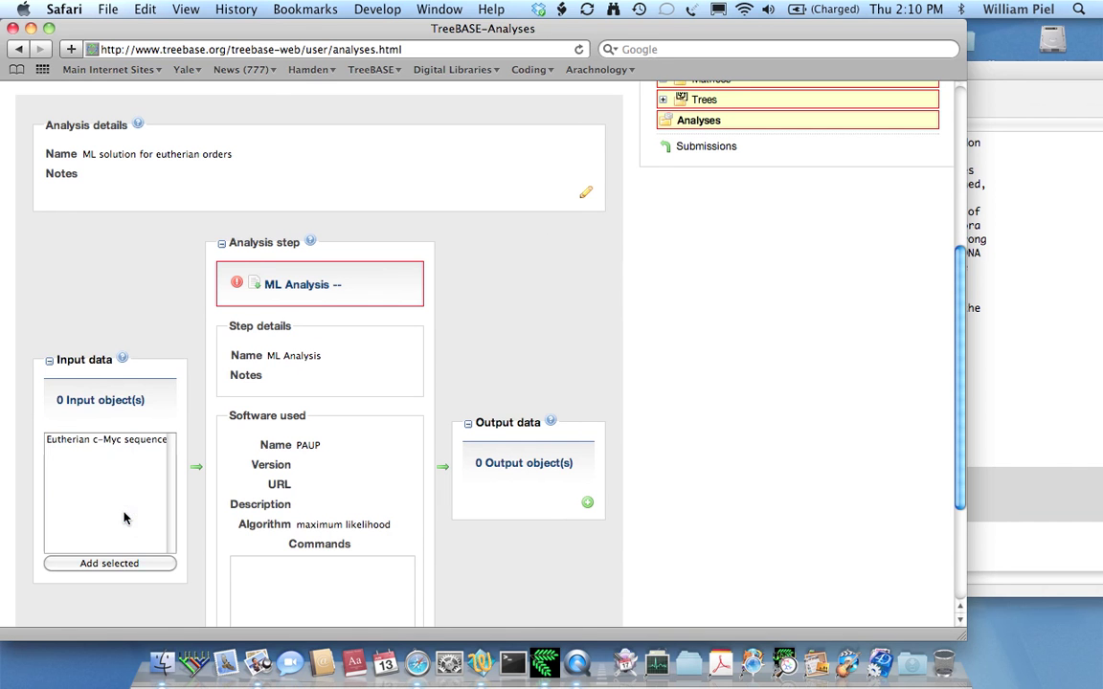
click(80, 440)
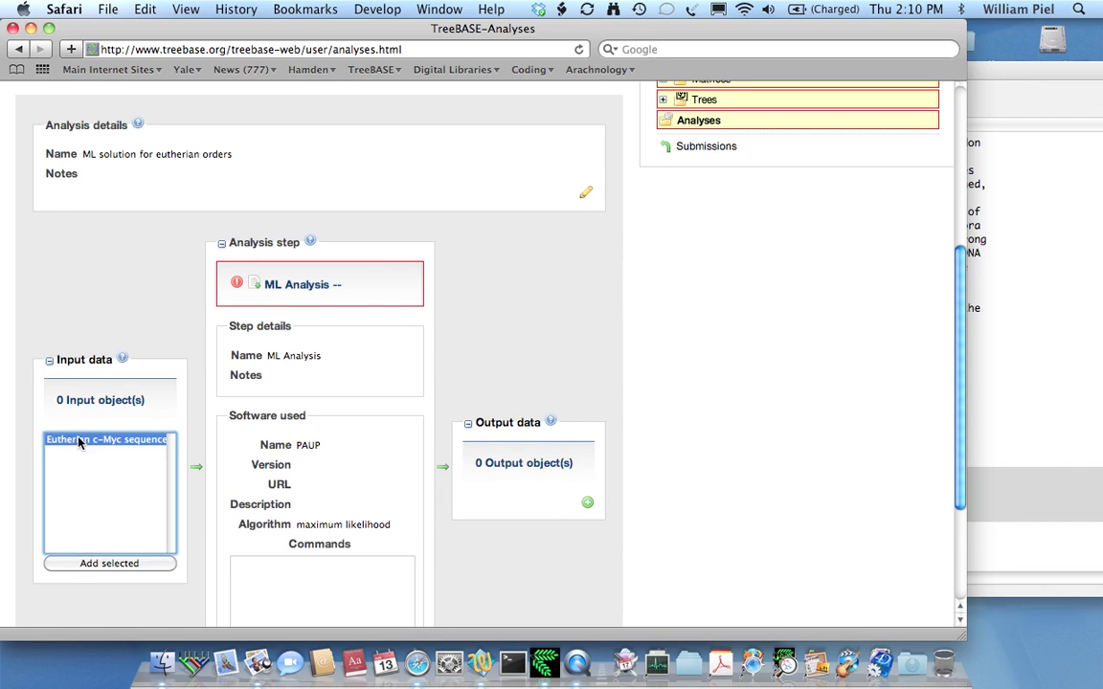
click(78, 566)
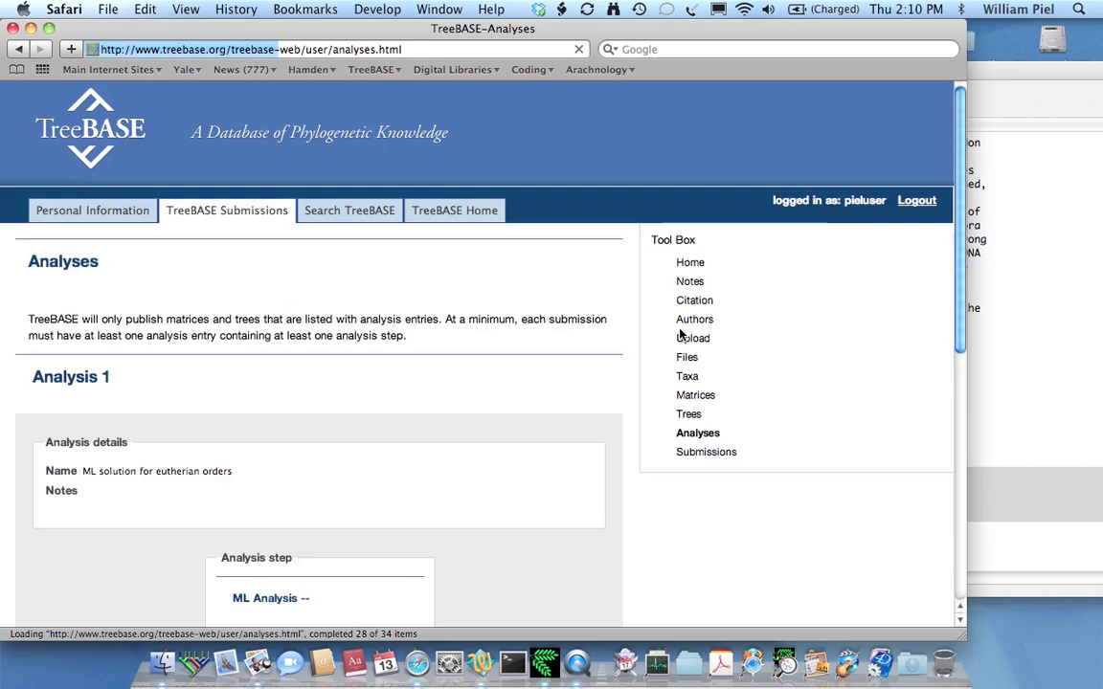
scroll(680, 332, down, 5)
scroll(680, 332, up, 1)
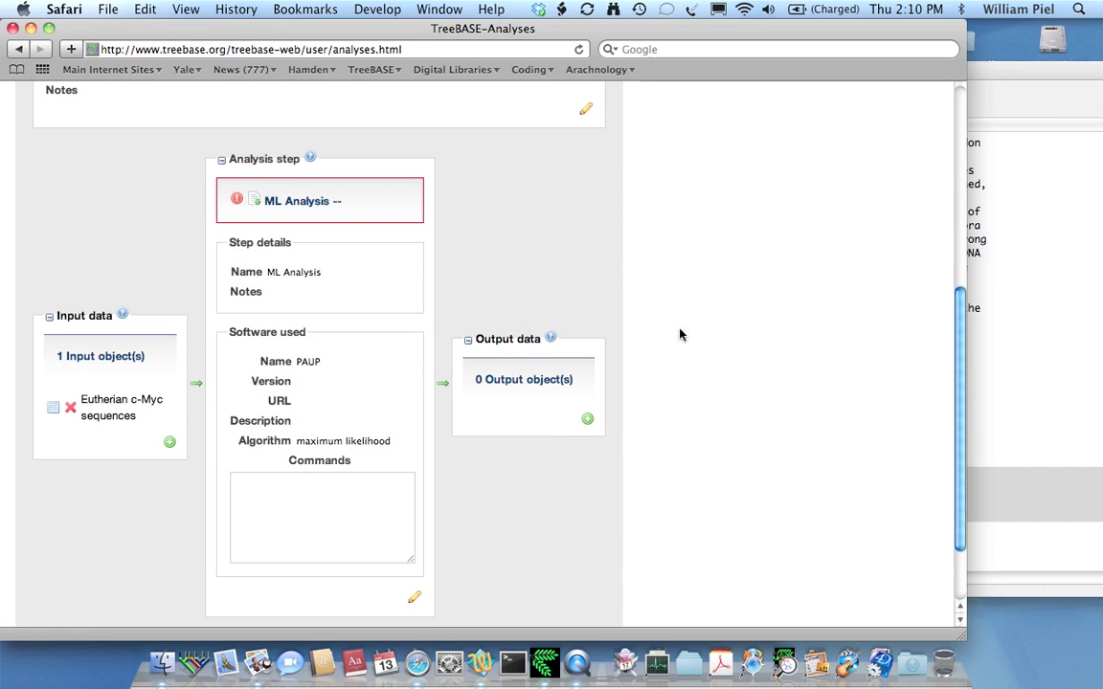
click(587, 419)
- Add the 'c-Myc ML analysis' tree block as the step's output, listed as PAUP 1
click(589, 418)
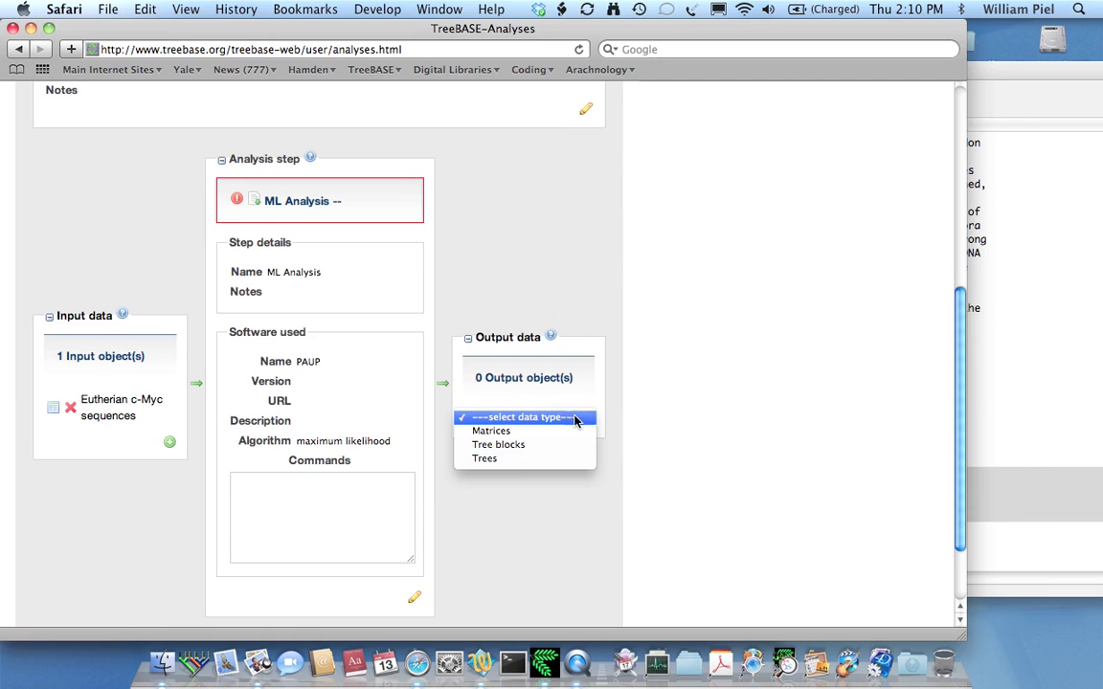
click(499, 446)
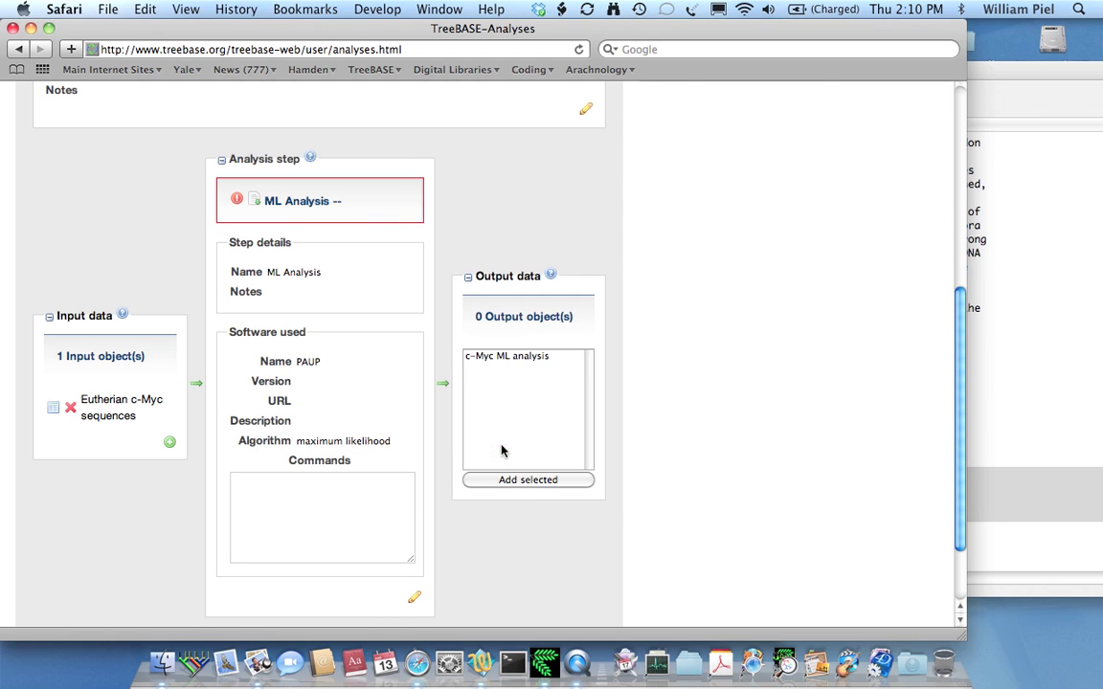
click(469, 355)
click(508, 479)
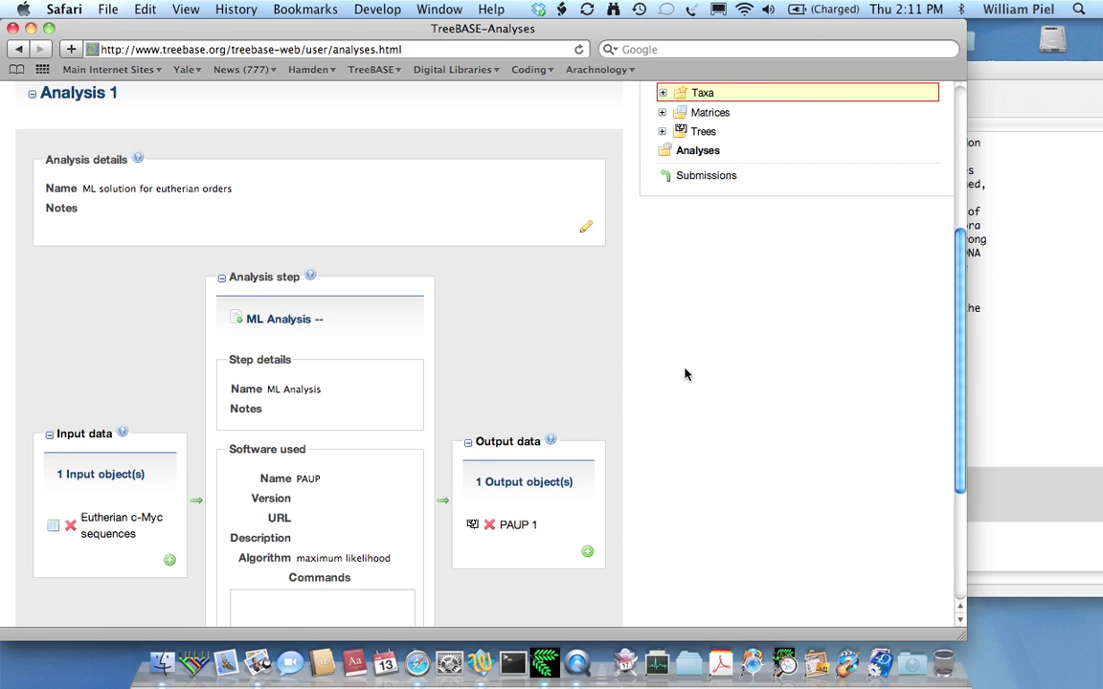
- Open the Taxon Label Information page and scroll through the submission's 20 taxon labels
scroll(684, 374, down, 5)
scroll(685, 375, up, 10)
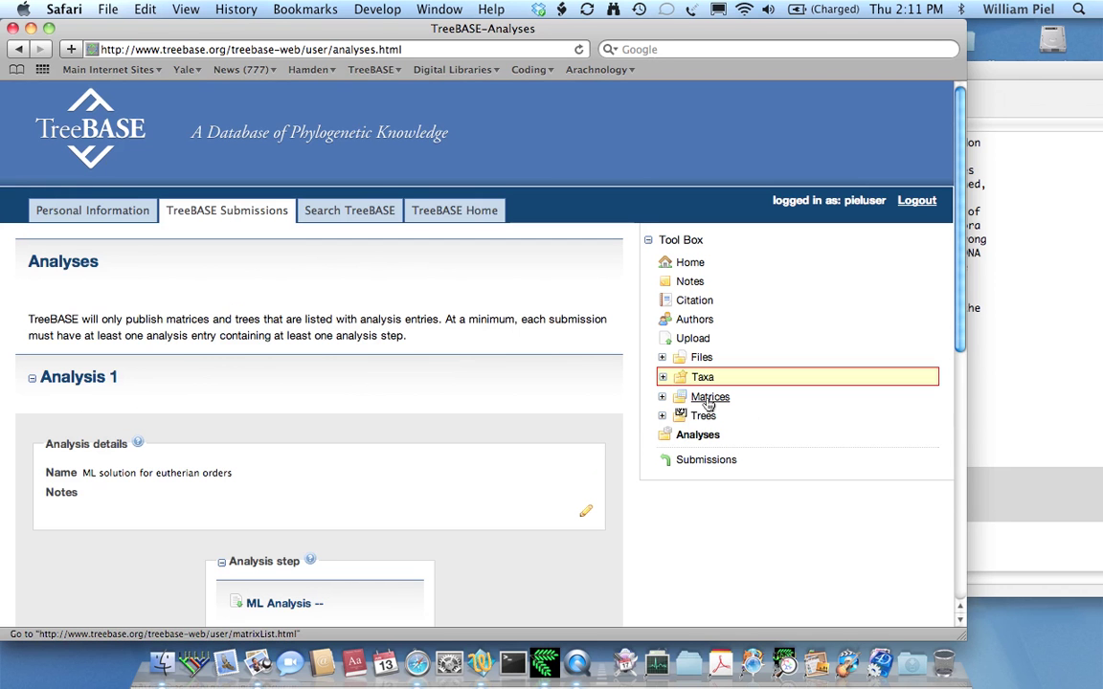
mouse_move(704, 381)
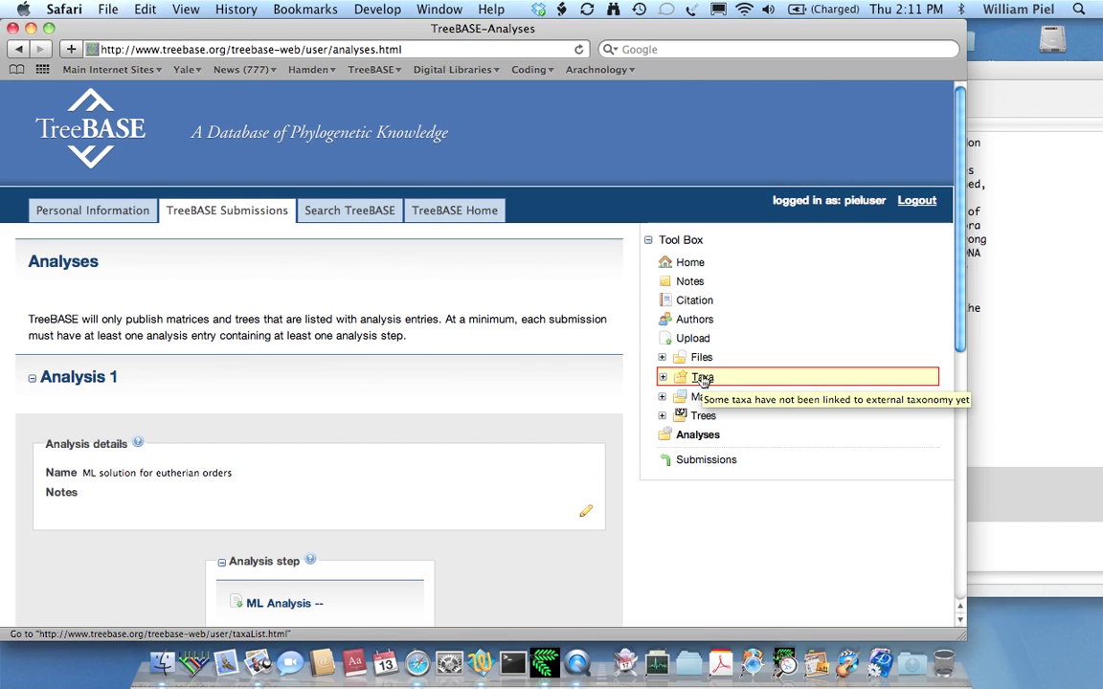
click(704, 379)
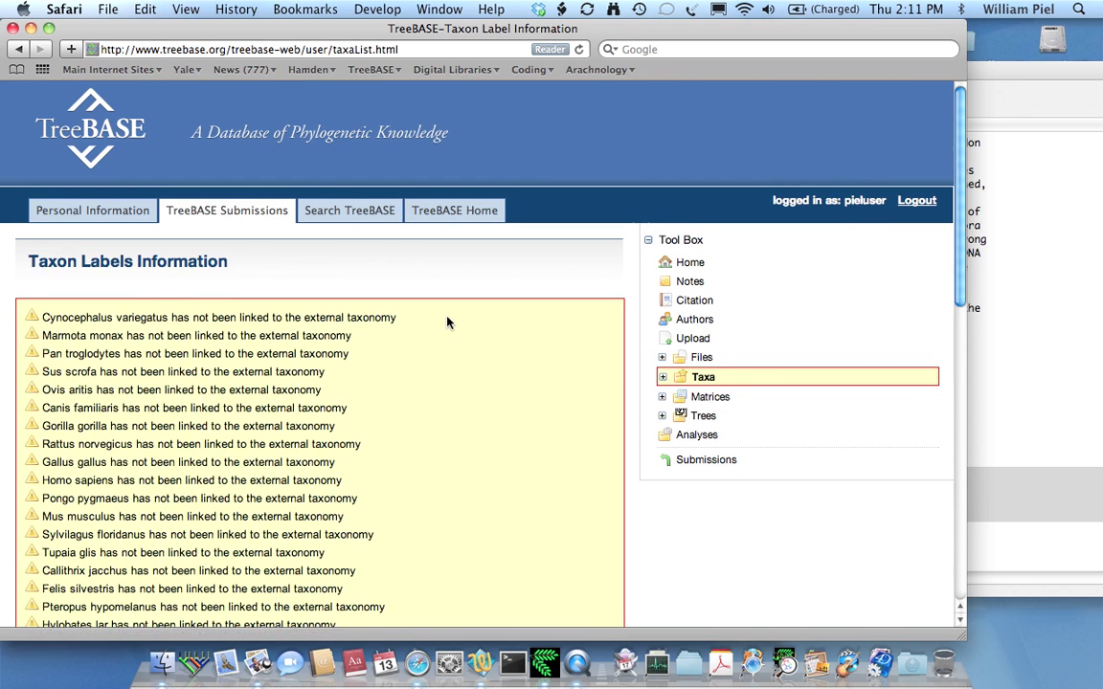
scroll(448, 319, down, 5)
scroll(677, 320, up, 4)
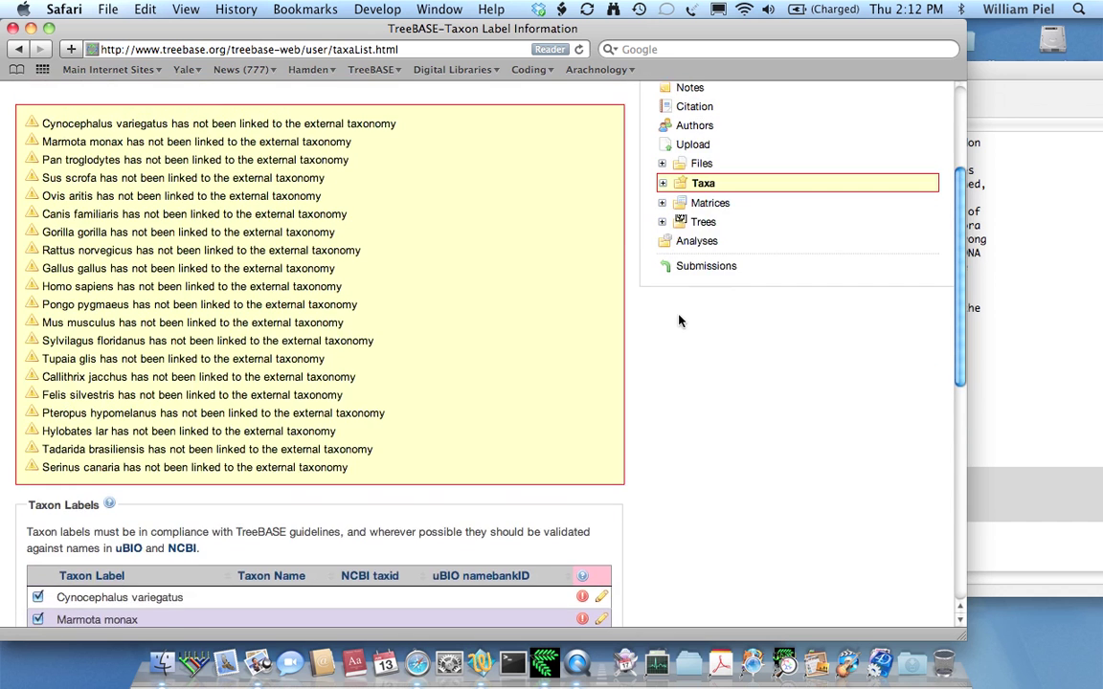
scroll(679, 319, down, 4)
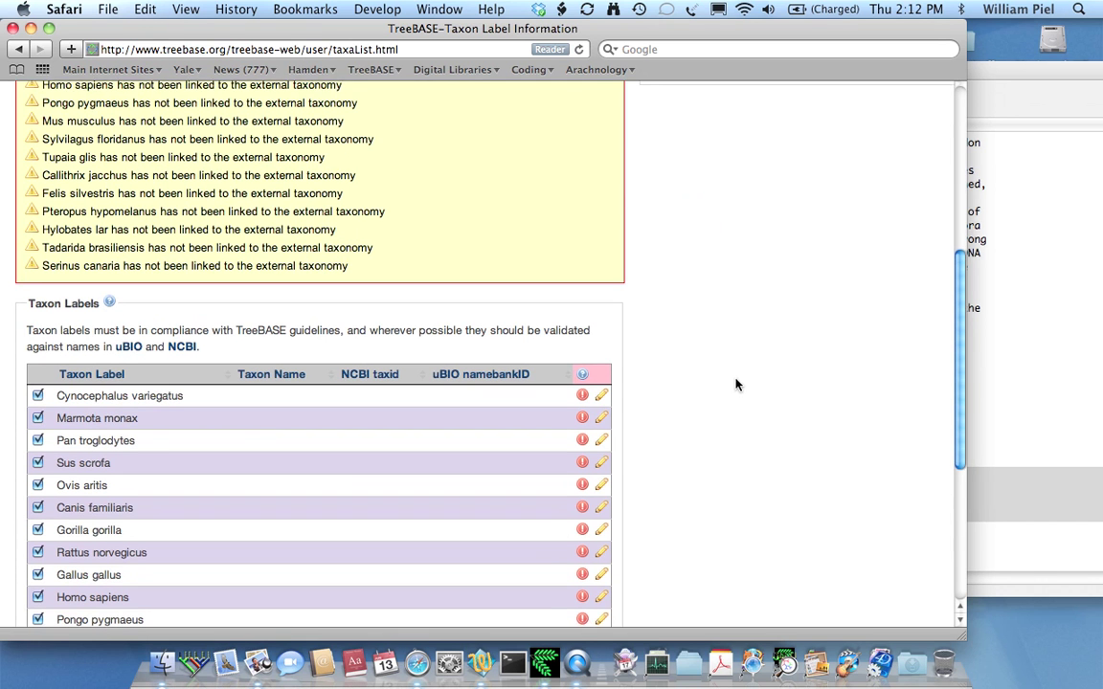
scroll(737, 385, down, 1)
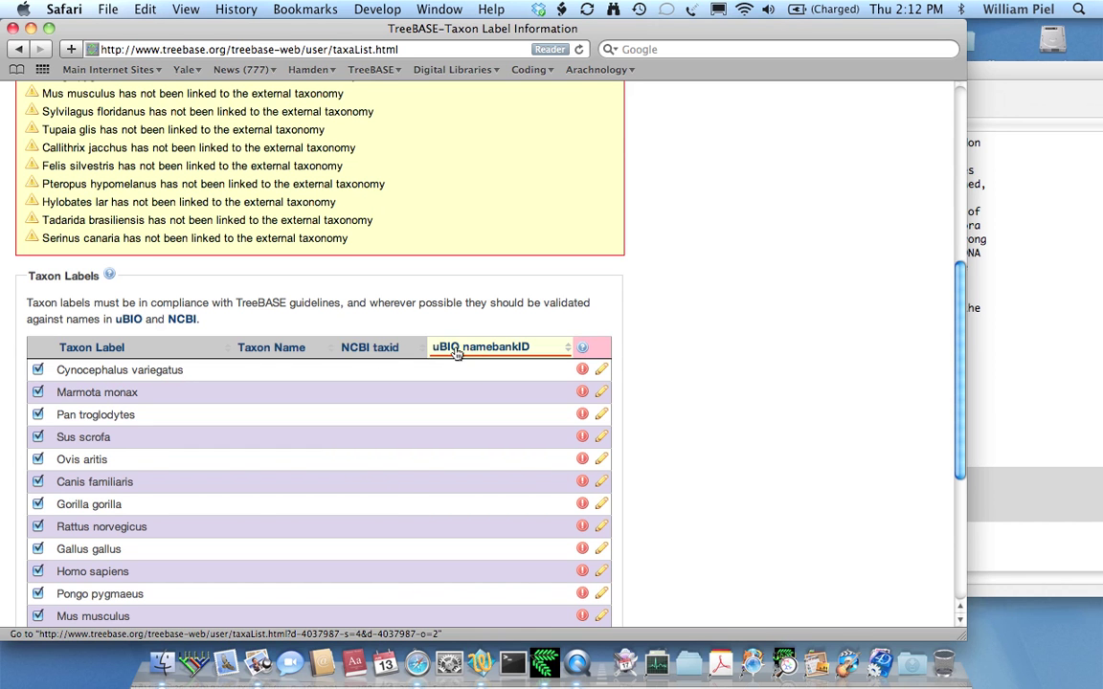
scroll(787, 320, down, 5)
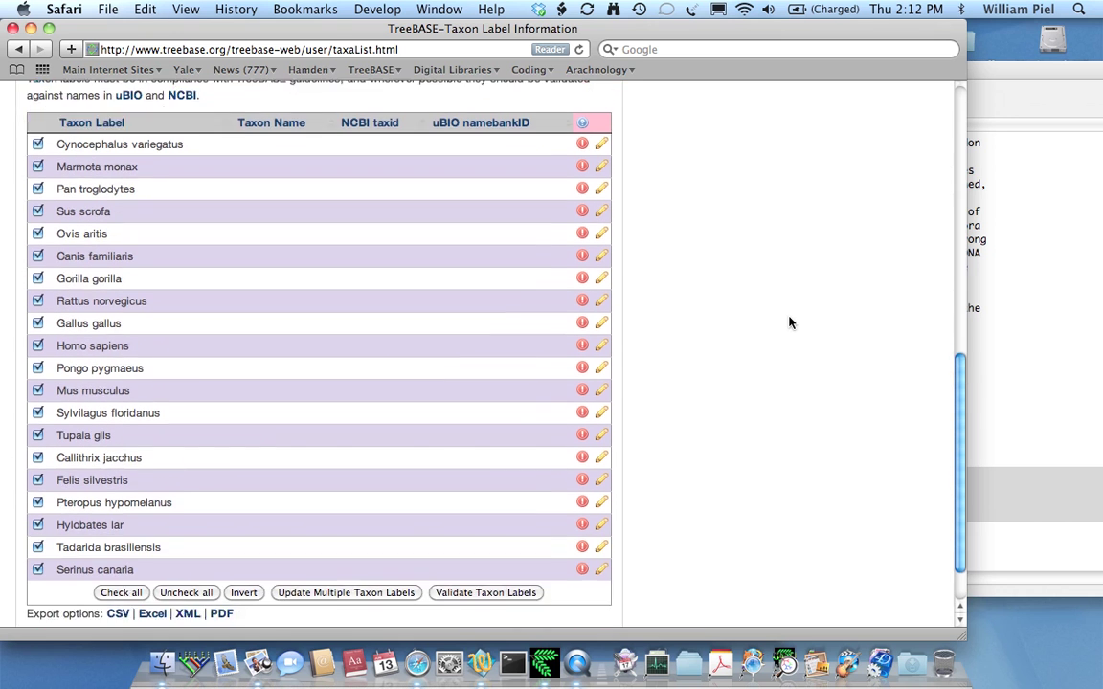
scroll(787, 321, up, 1)
scroll(788, 320, down, 1)
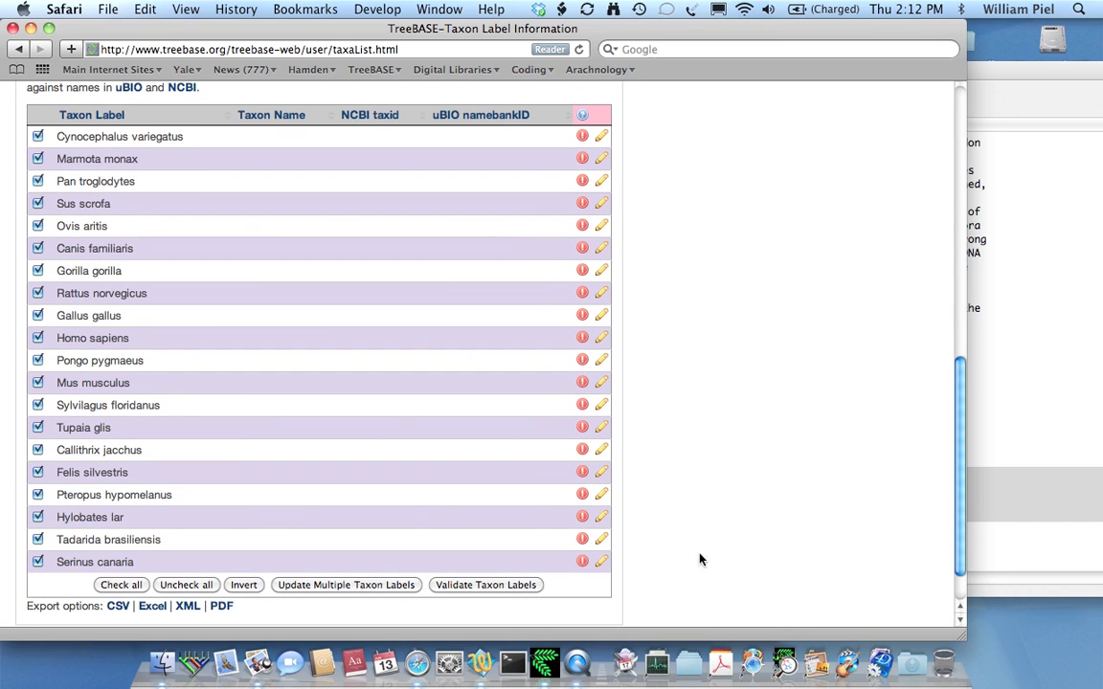
- Validate the taxon labels, linking 19 to NCBI/uBio IDs and flagging Ovis aritis as unrecognized
click(468, 586)
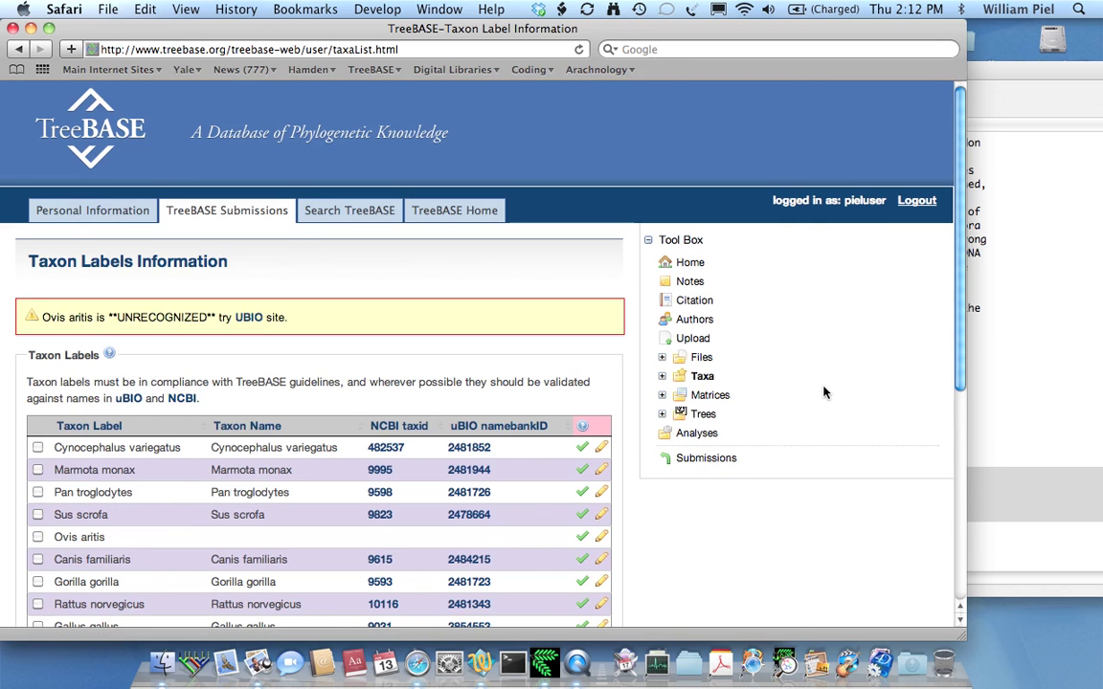
scroll(823, 392, down, 6)
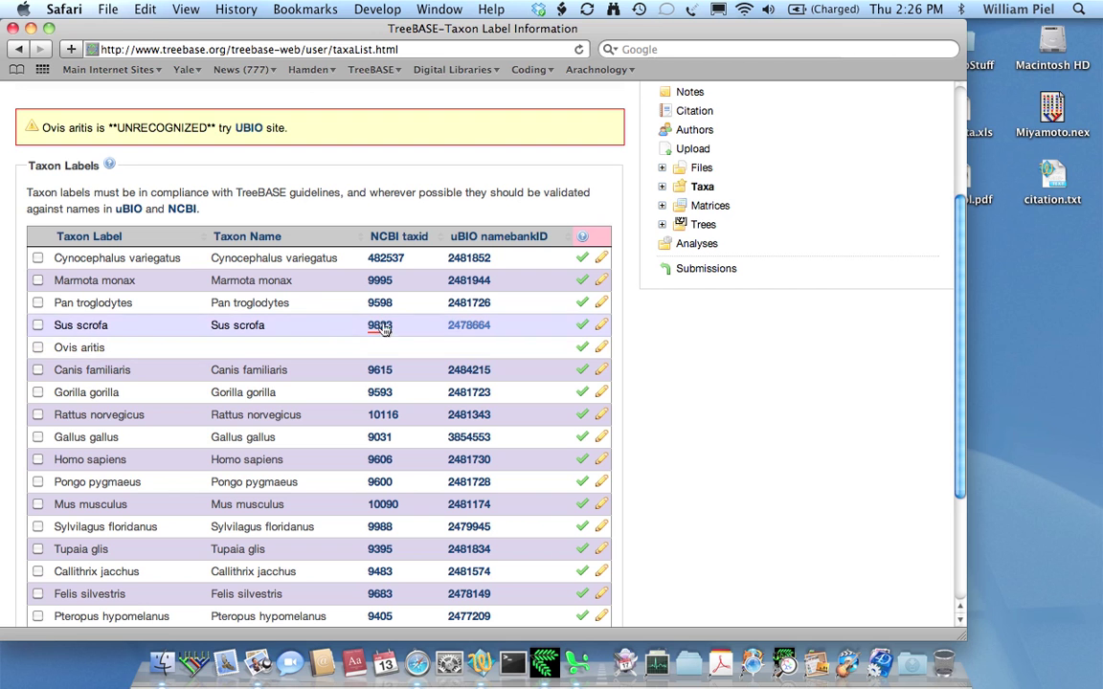
- From the Sus scrofa uBio link, search uBio for 'Ovis air' and open the suggested record
click(458, 325)
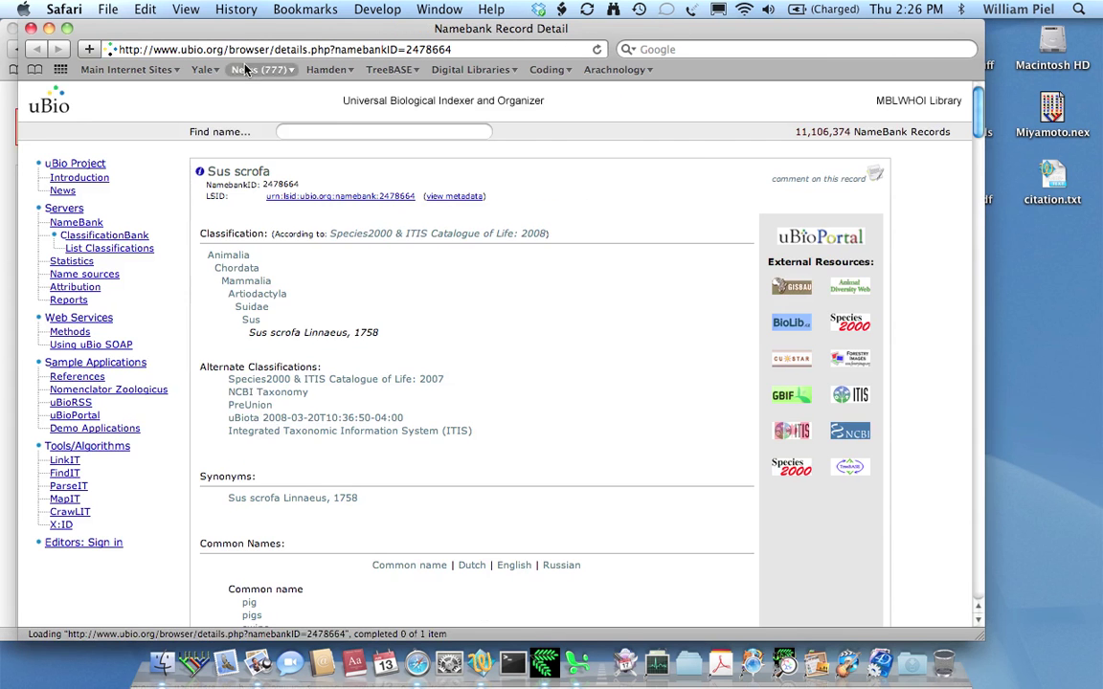
drag(206, 35, 291, 402)
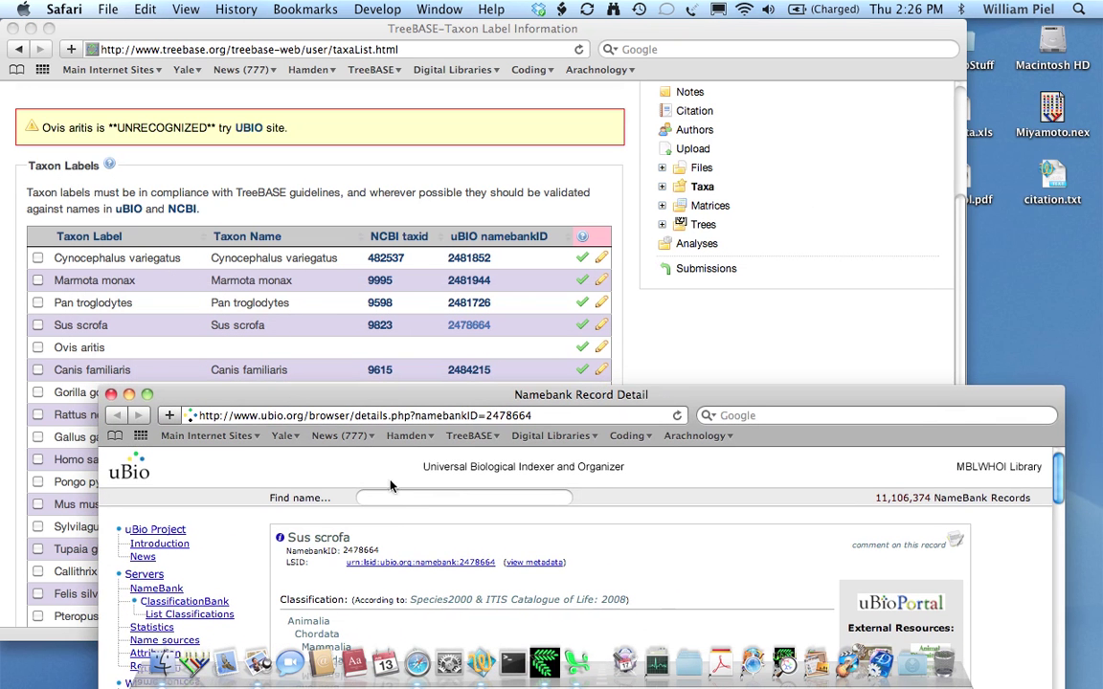
click(389, 495)
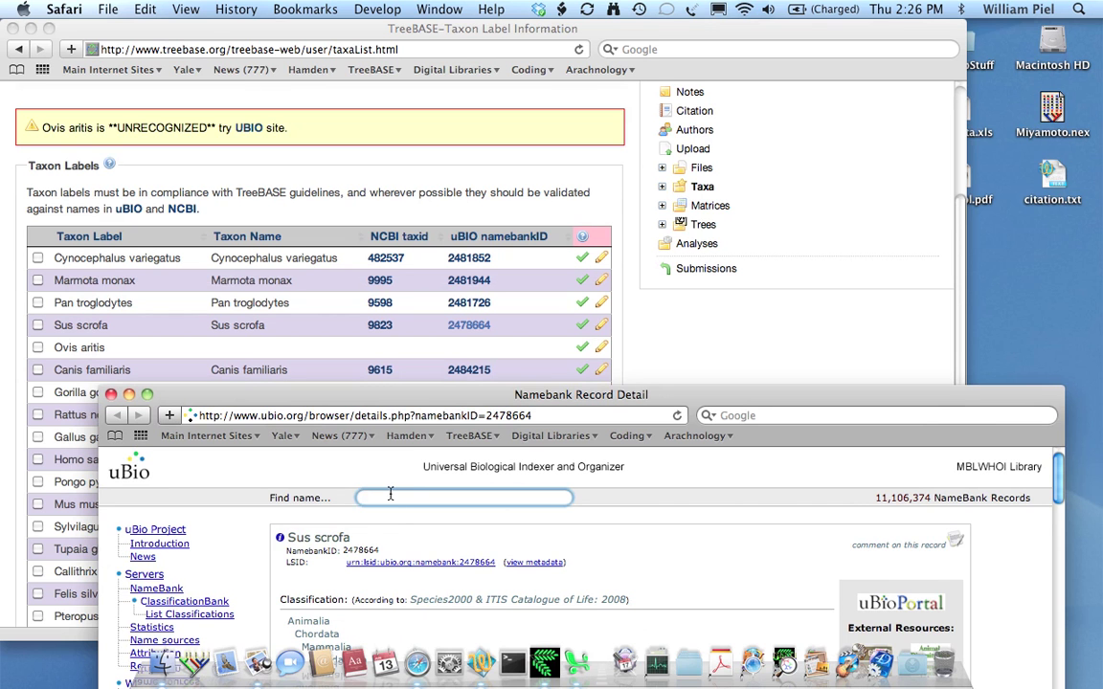
text(Ovis air)
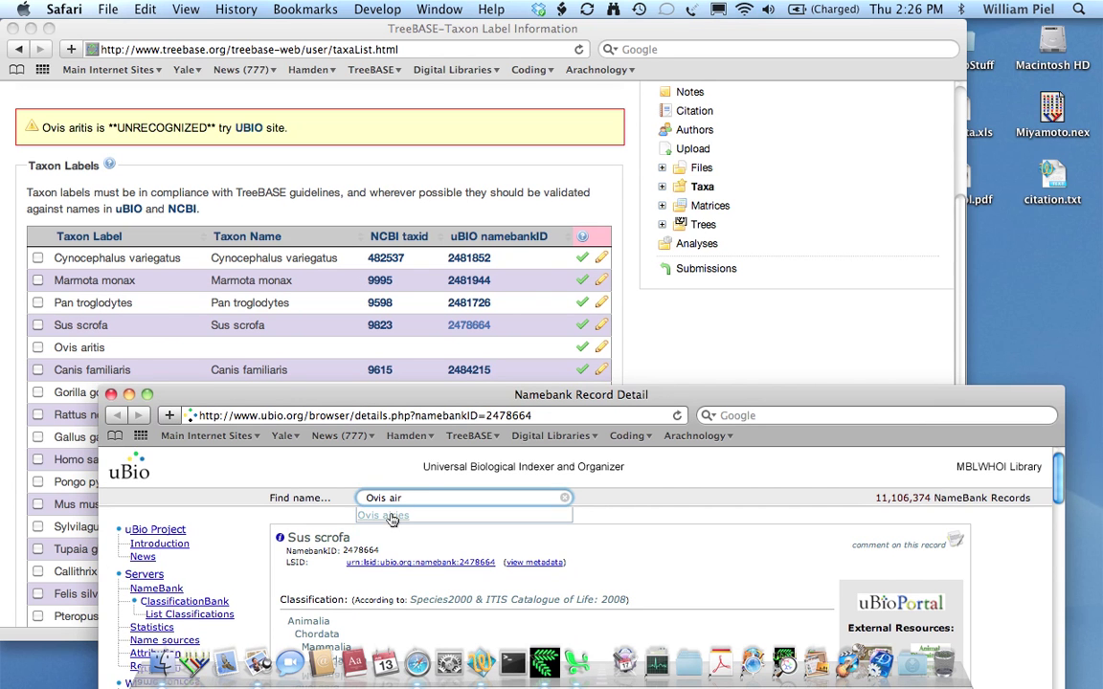
click(391, 517)
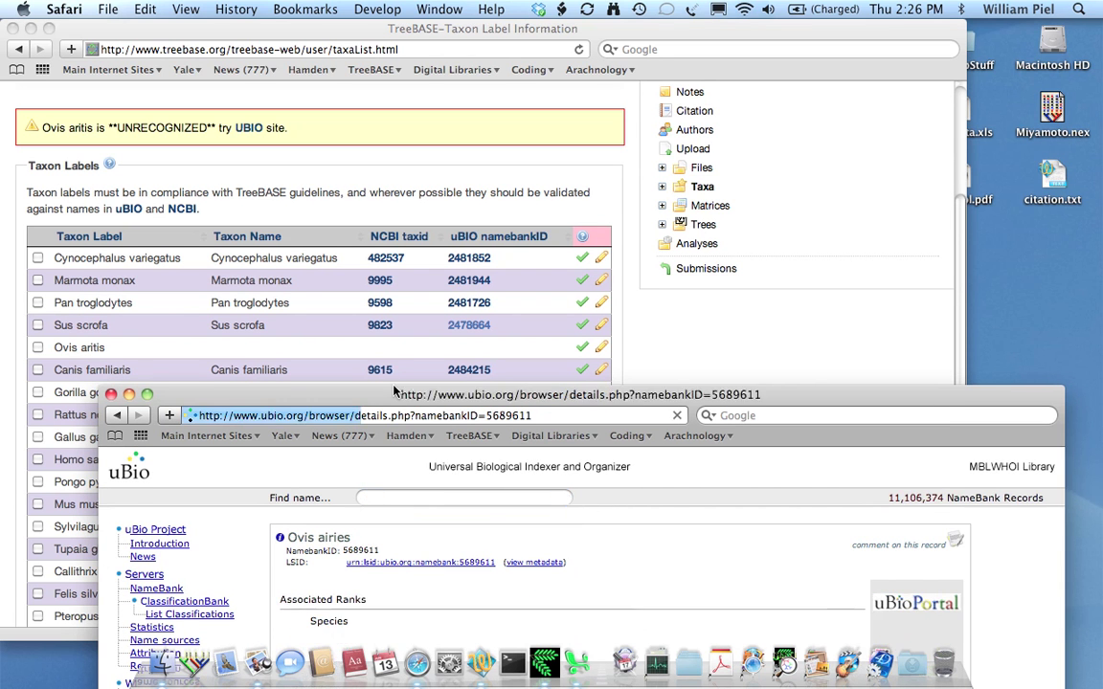
drag(393, 391, 388, 5)
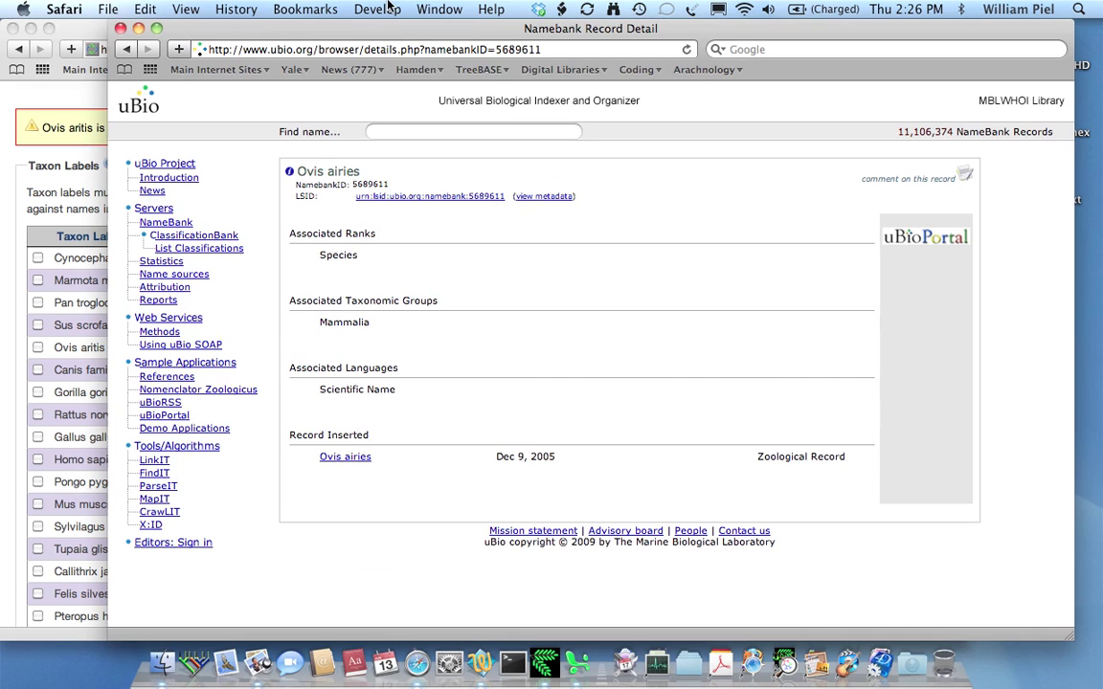
- Search uBio for 'Ovis aries', open namebank record 2478881, copy the name, and close uBio
click(407, 135)
text(Ovis)
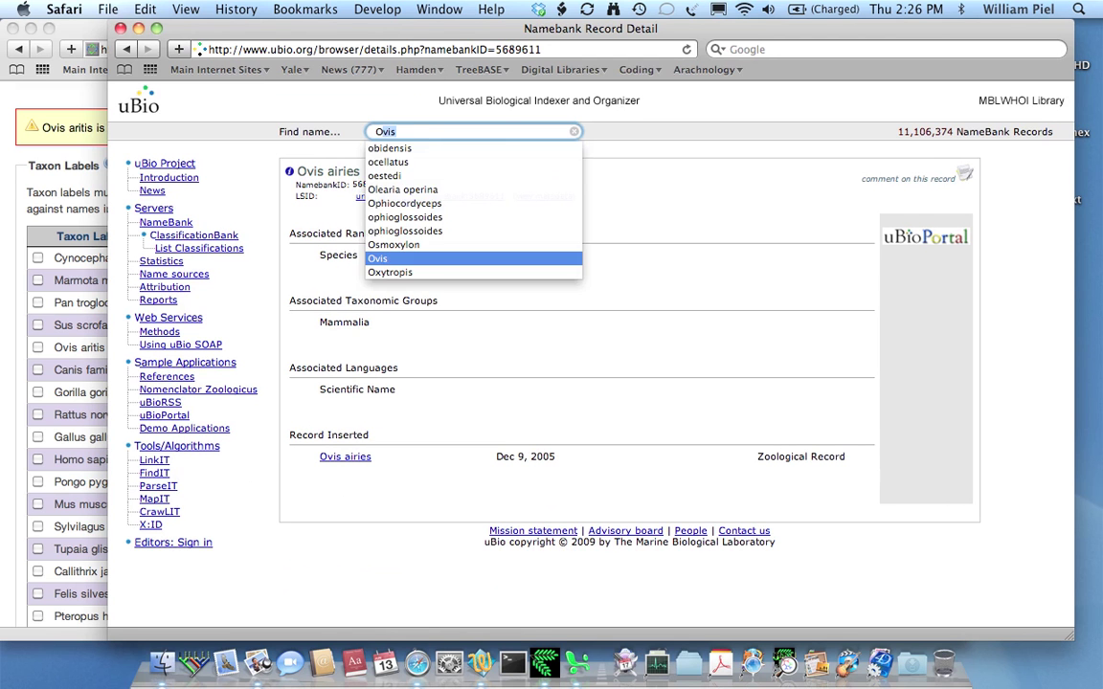
text(a)
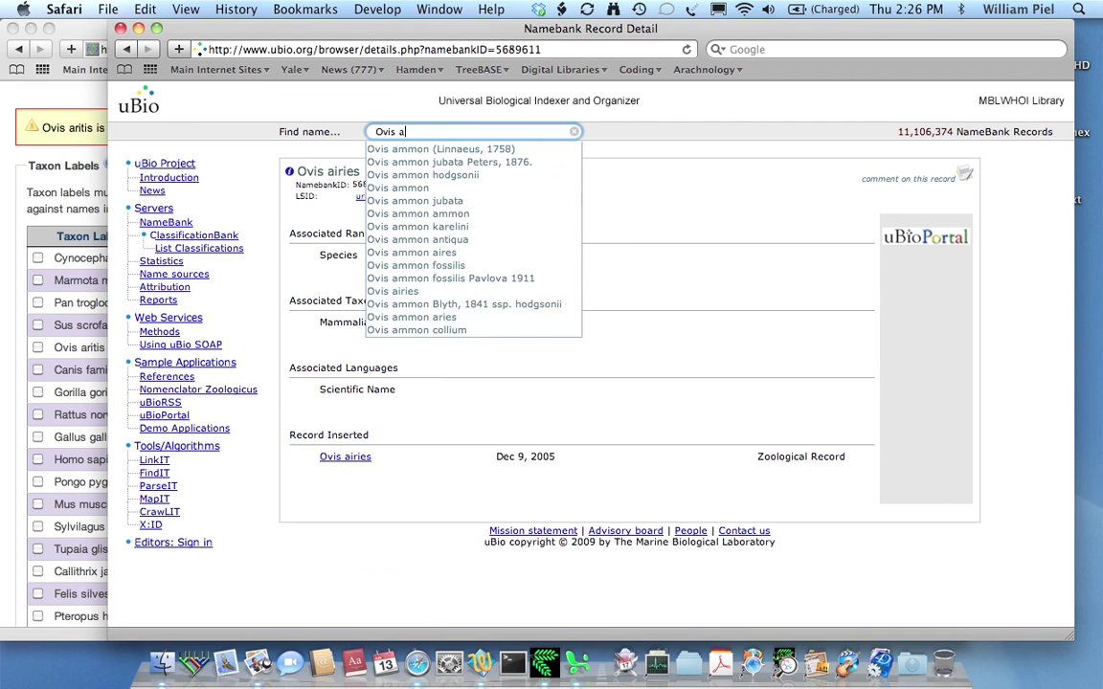
text(ries)
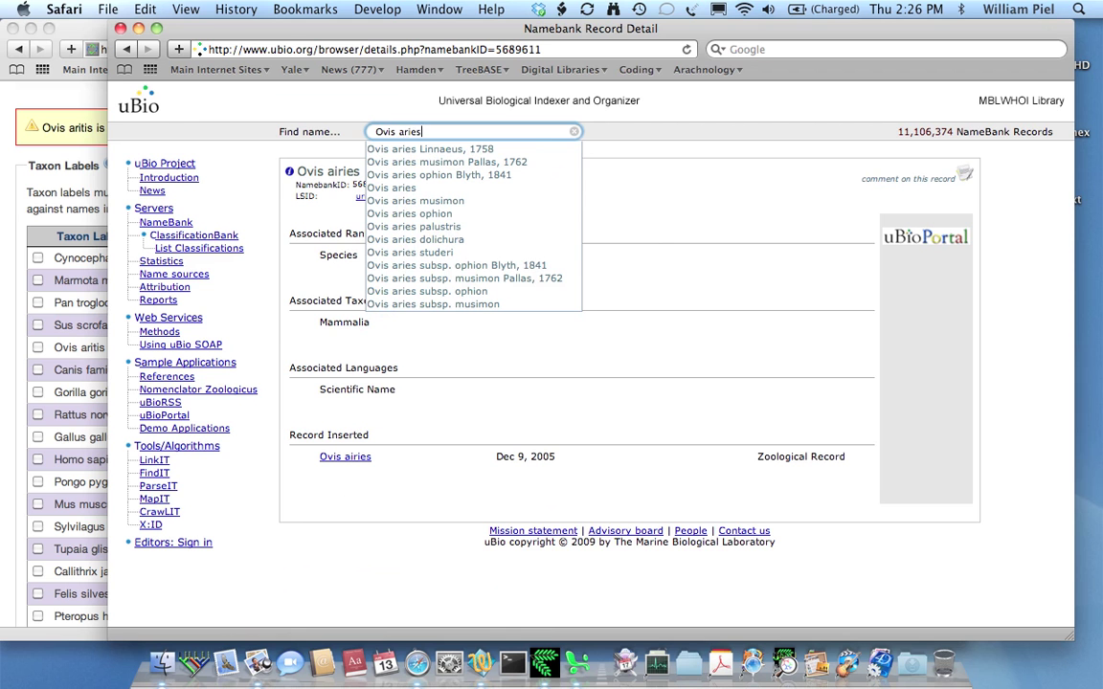
click(400, 189)
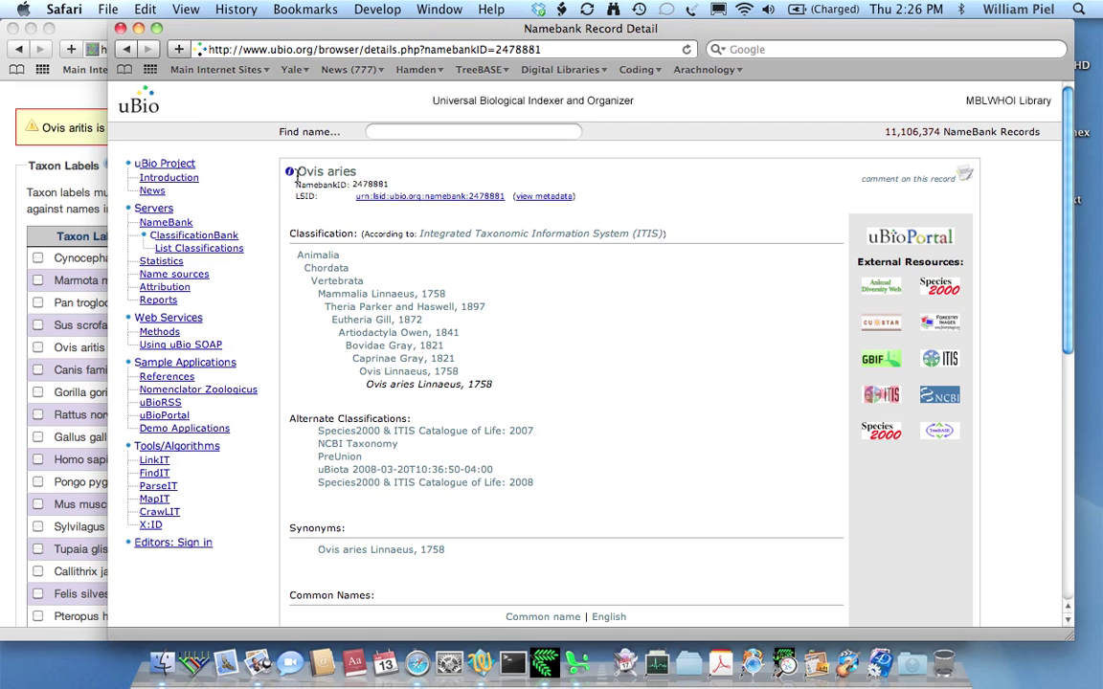
drag(297, 172, 361, 172)
key(super+c)
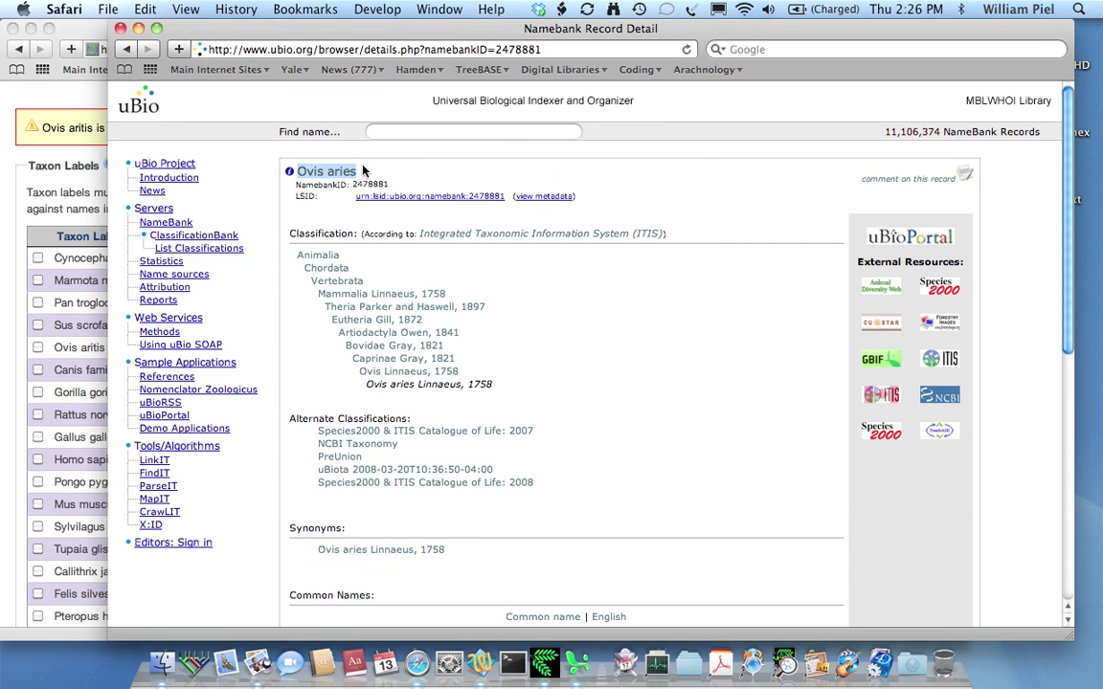
click(121, 32)
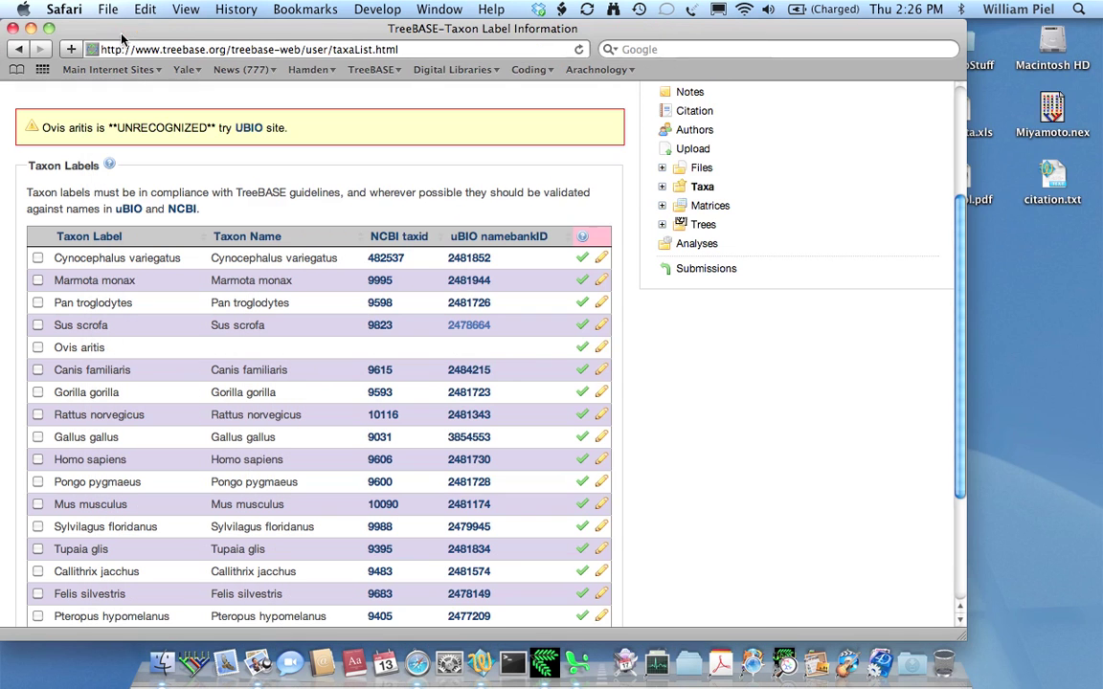
- Replace the taxon label 'Ovis aritis' with the pasted 'Ovis aries' and save it with Update
click(602, 353)
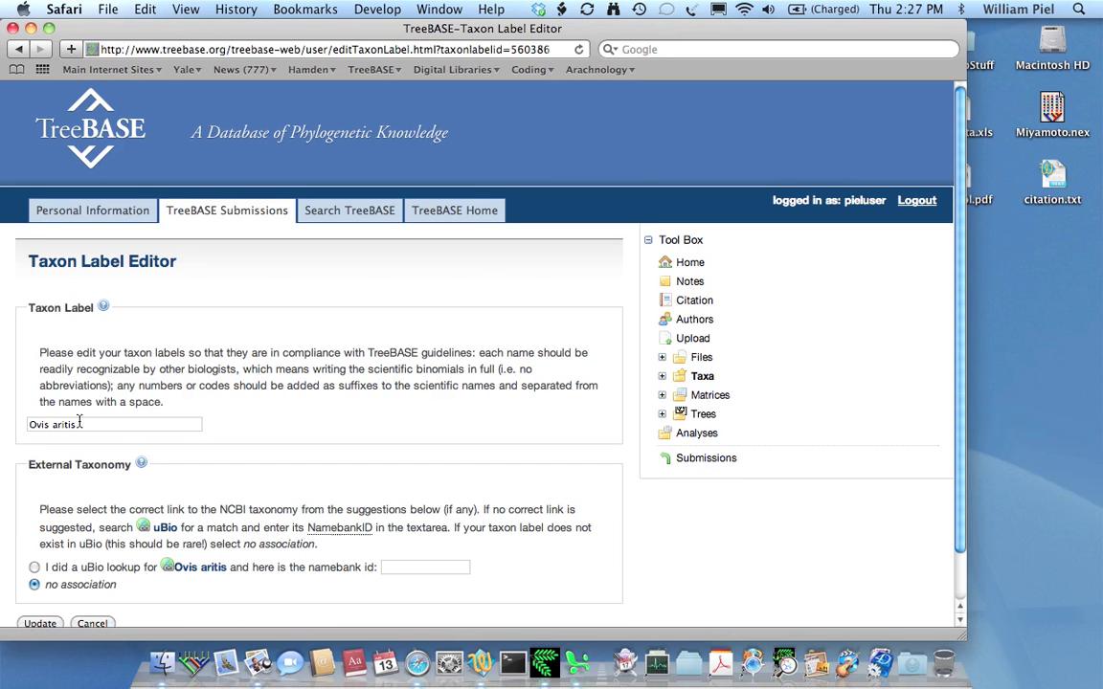
key(super+a)
key(super+v)
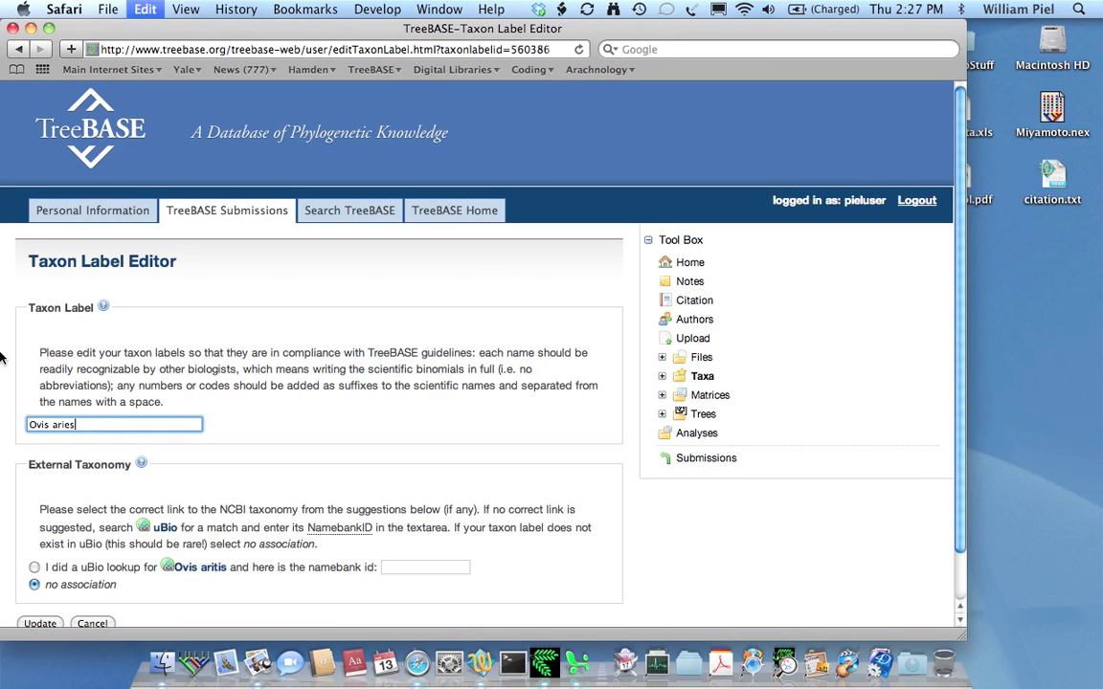
scroll(411, 433, down, 1)
scroll(412, 432, down, 2)
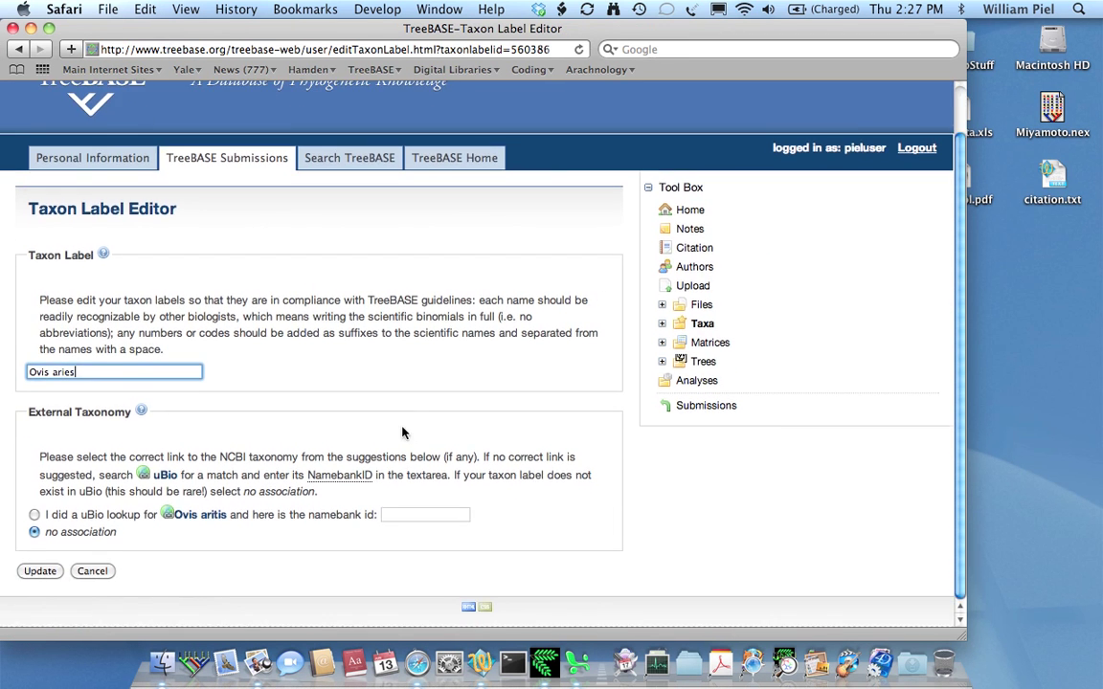
click(25, 575)
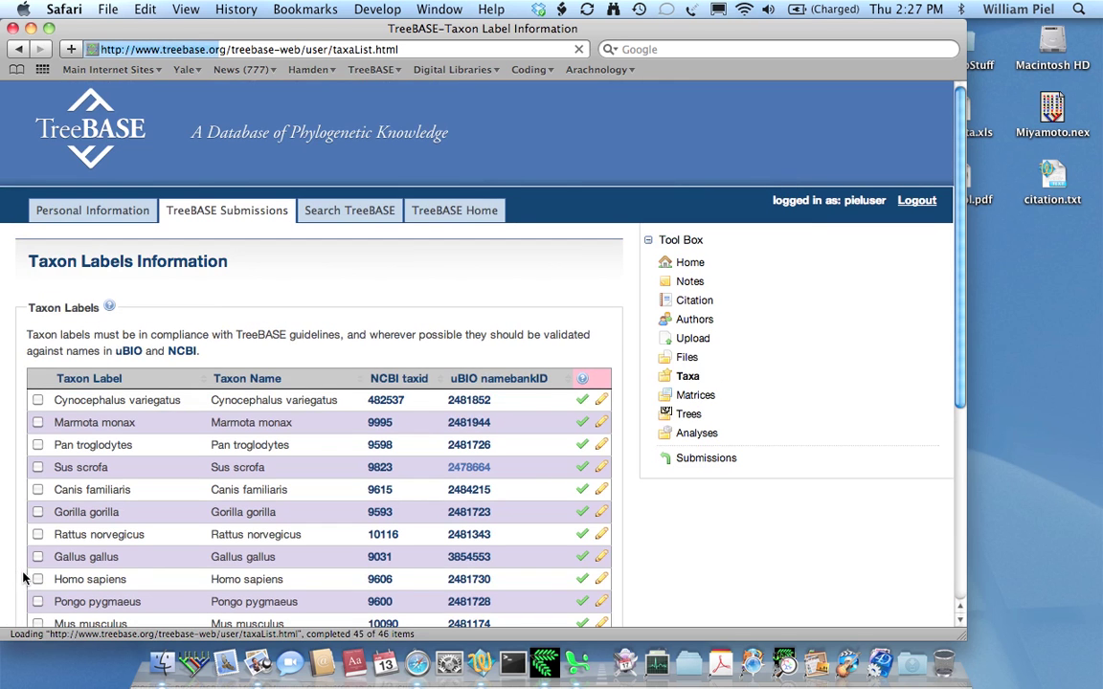
scroll(633, 336, down, 6)
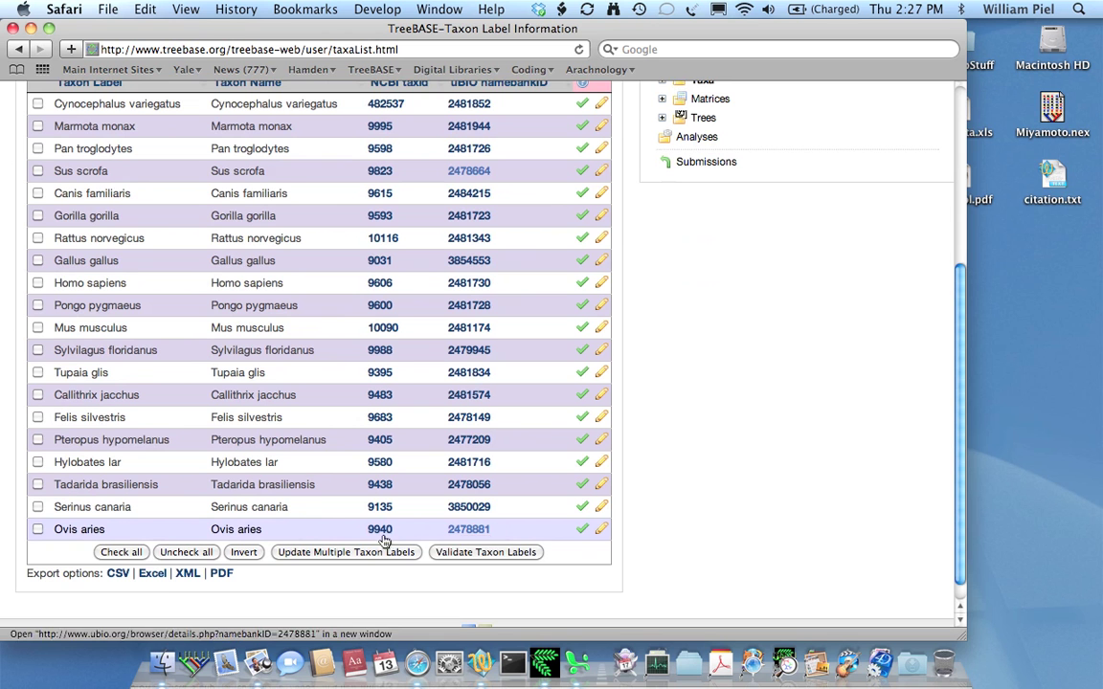
scroll(695, 477, up, 1)
scroll(695, 477, up, 1)
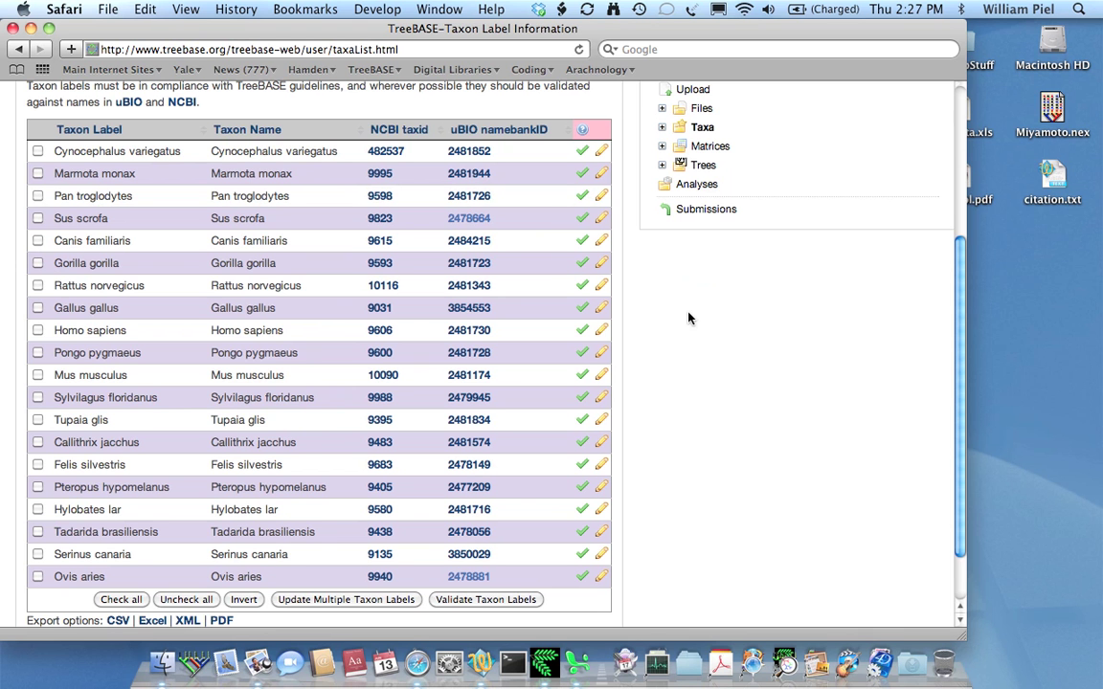
scroll(687, 318, up, 5)
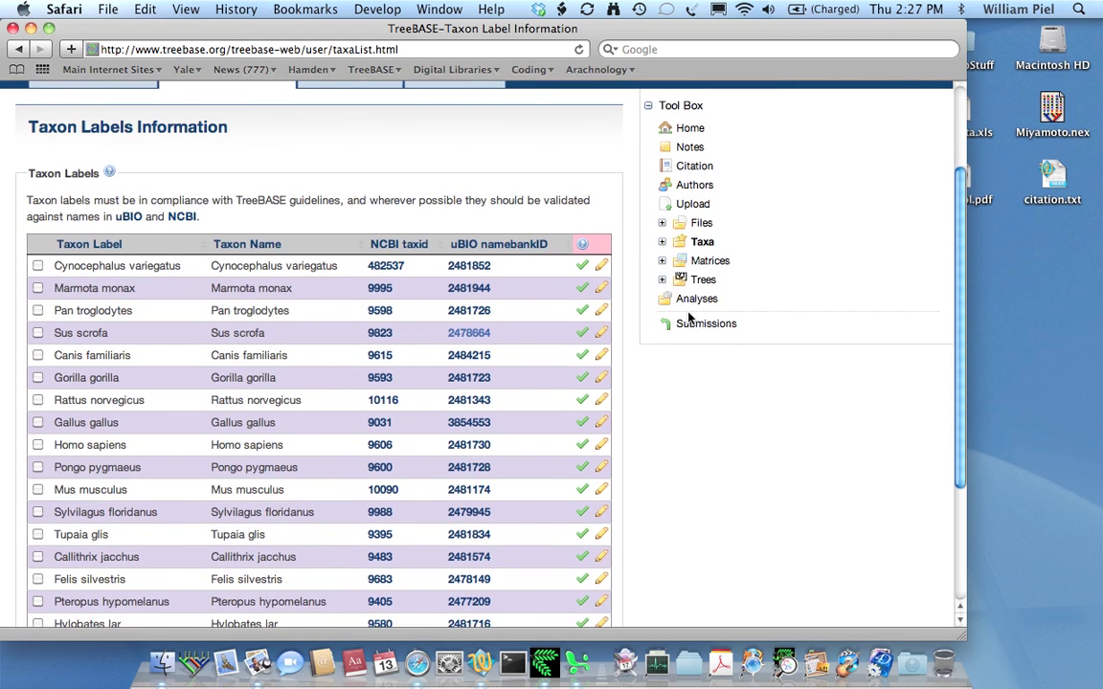
scroll(687, 318, down, 3)
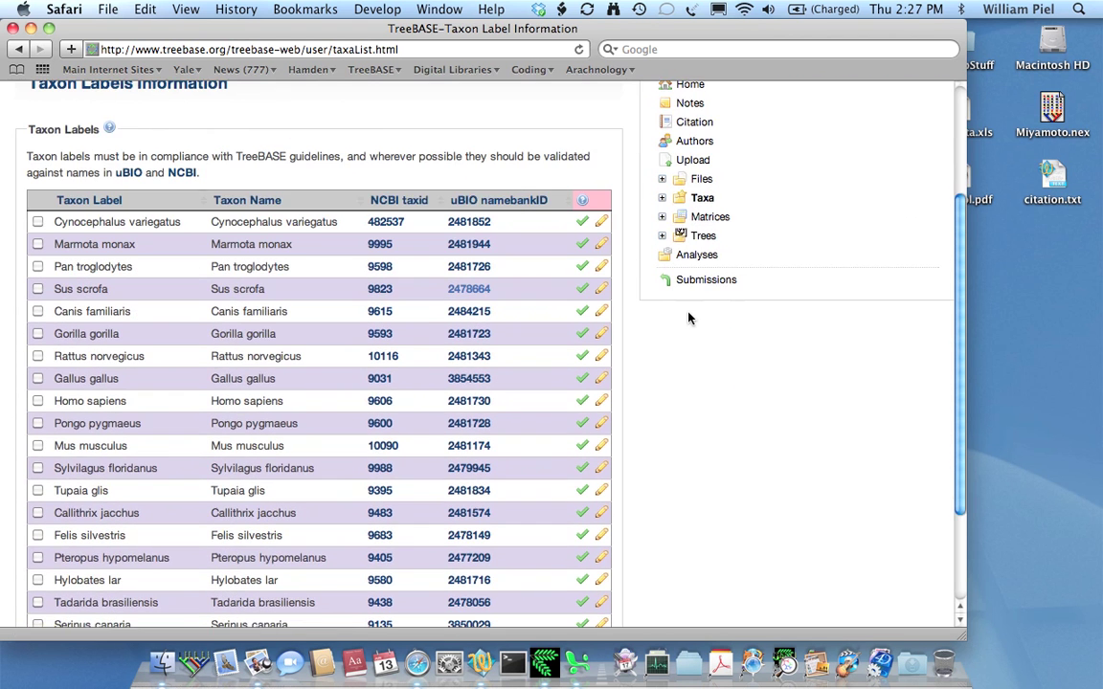
scroll(687, 317, down, 2)
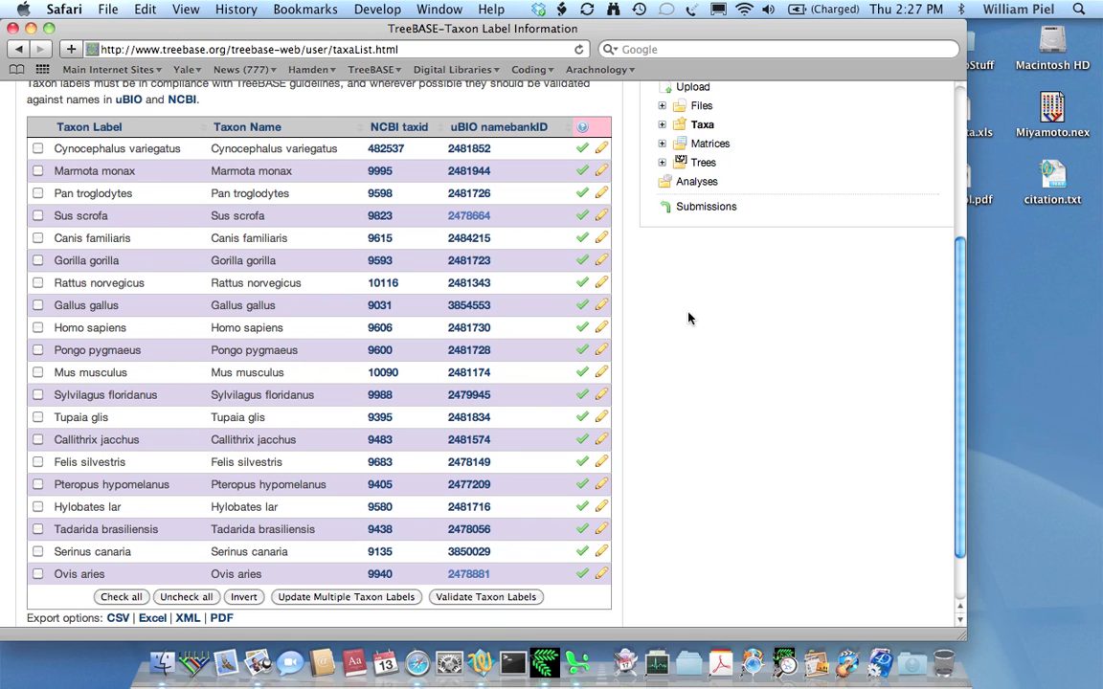
scroll(687, 317, down, 2)
scroll(687, 318, up, 5)
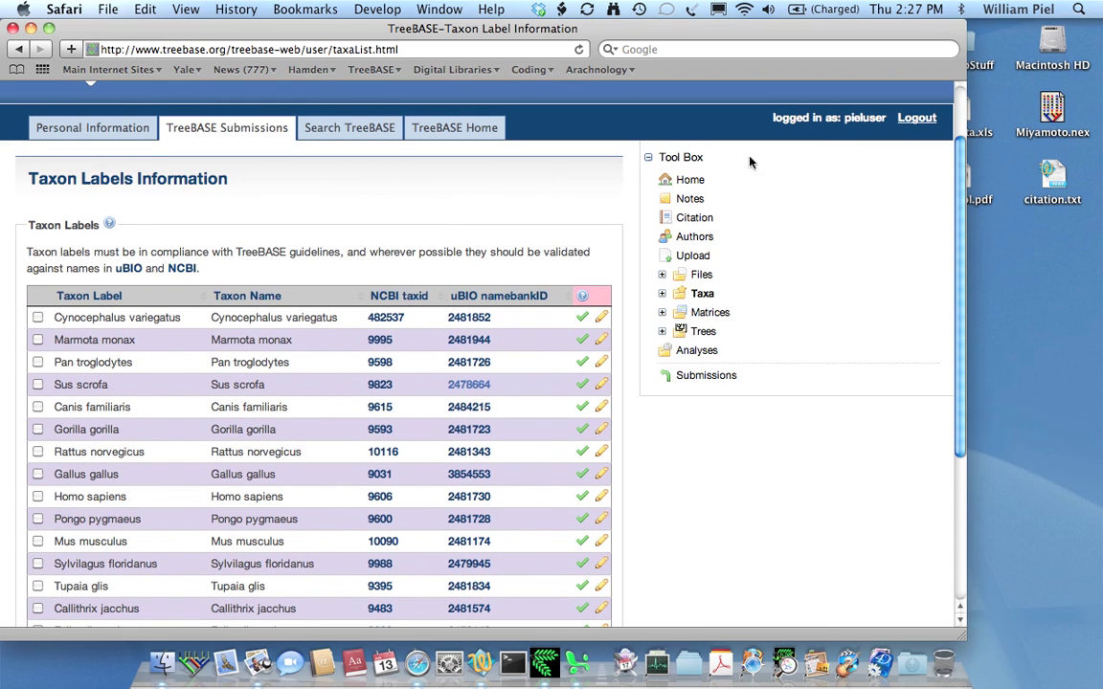
- Go to the c-Myc bats study summary page and move on to its Trees list
click(685, 184)
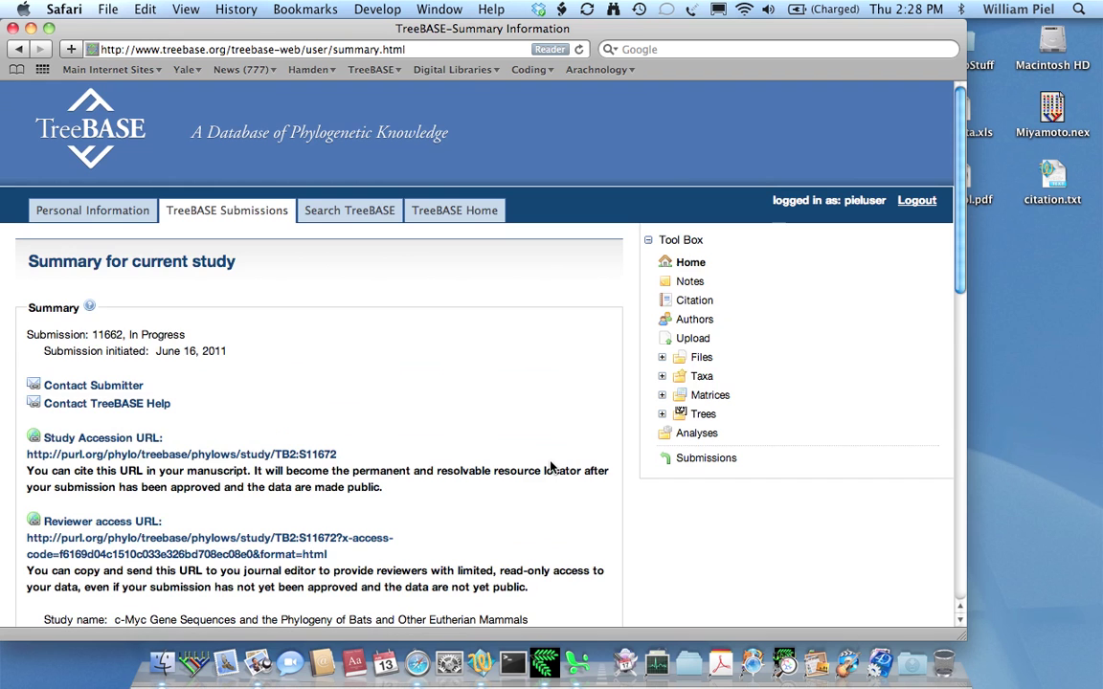
scroll(550, 466, down, 5)
scroll(550, 466, up, 2)
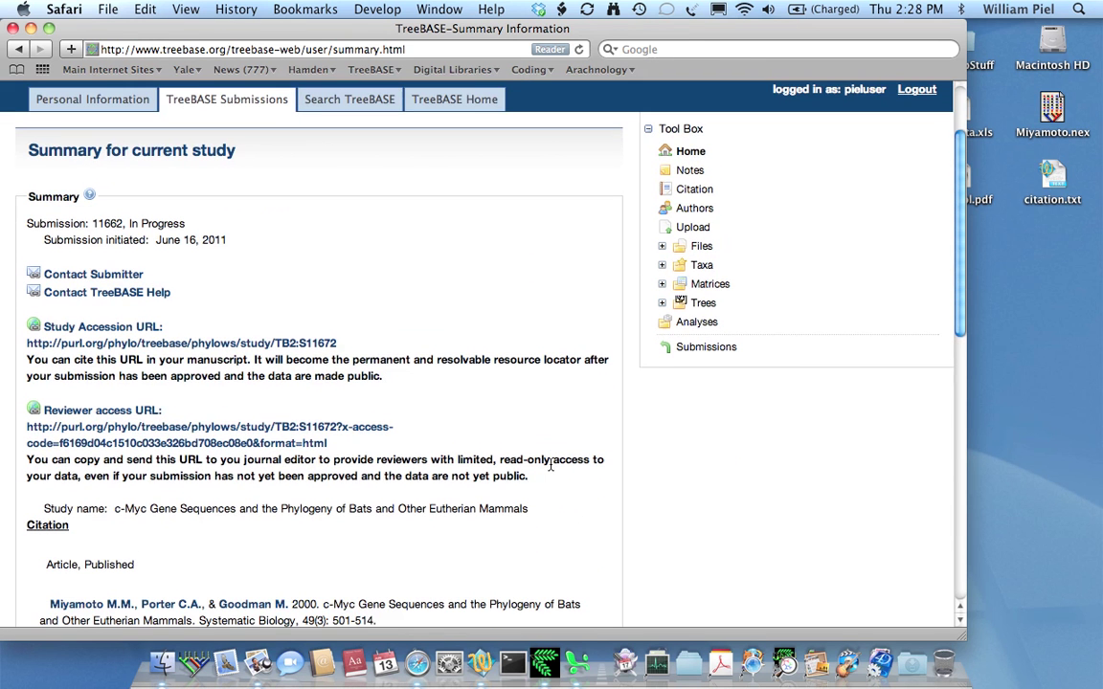
click(701, 305)
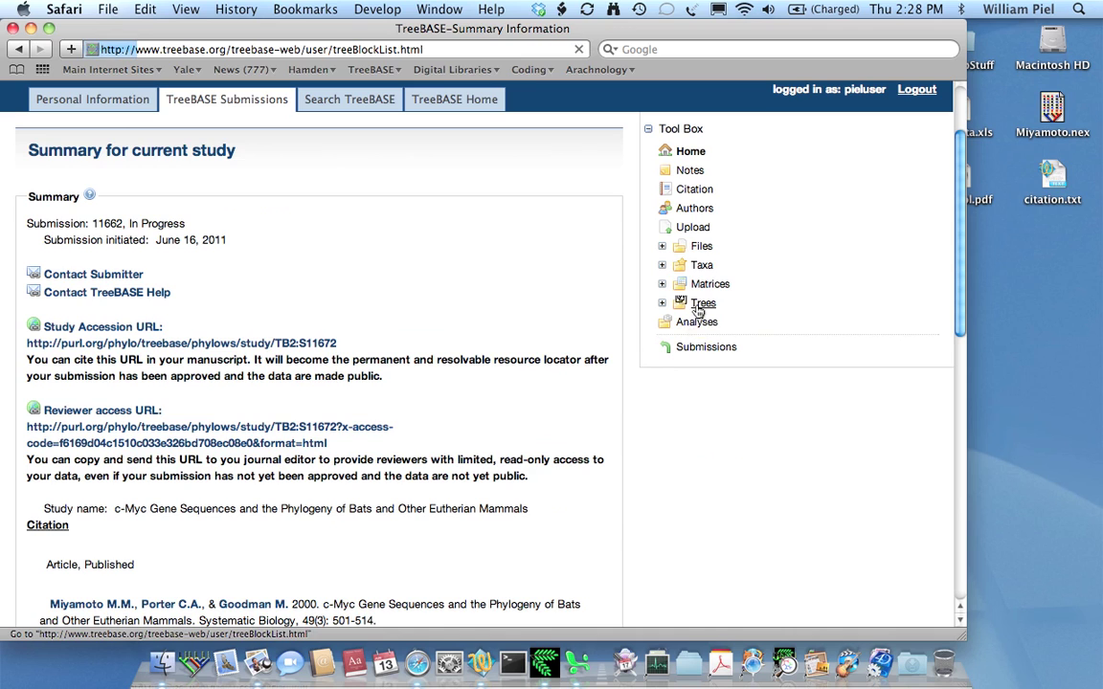